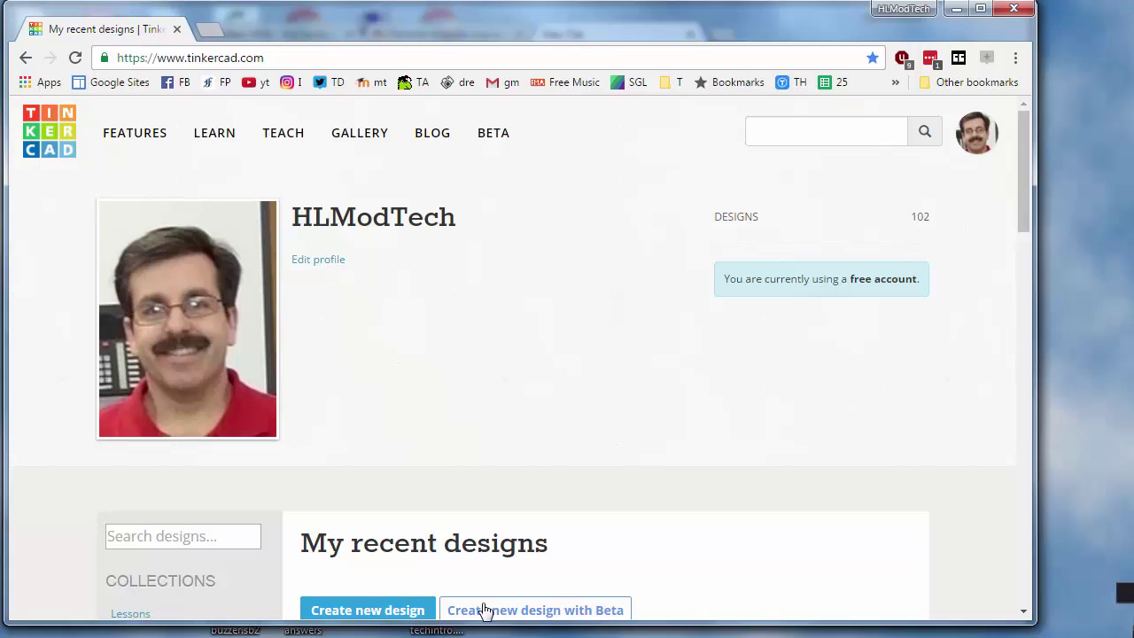
- Create a new design with Beta and rename it "Sliced Bread" followed by a dash and the maker's first name
click(530, 610)
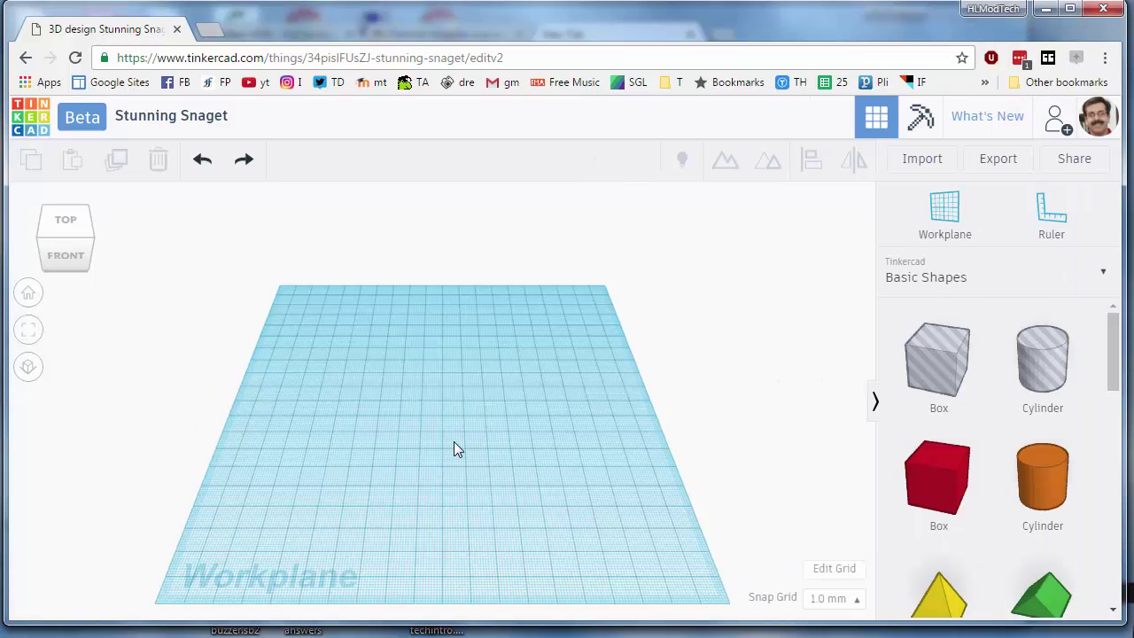
click(179, 118)
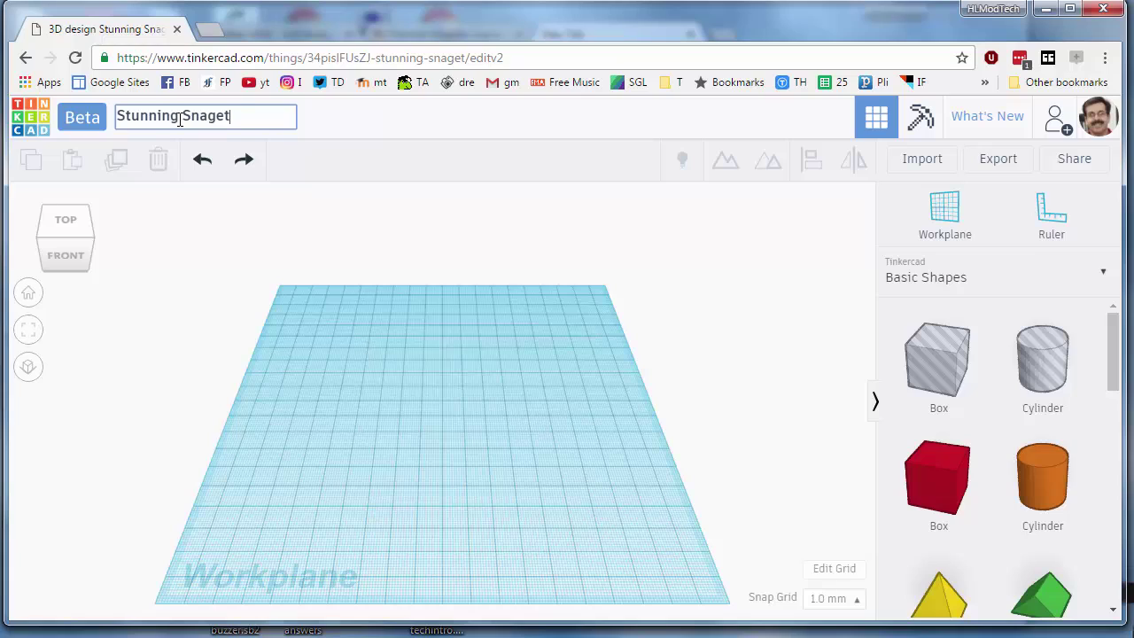
text(Sliced Bread - Mike)
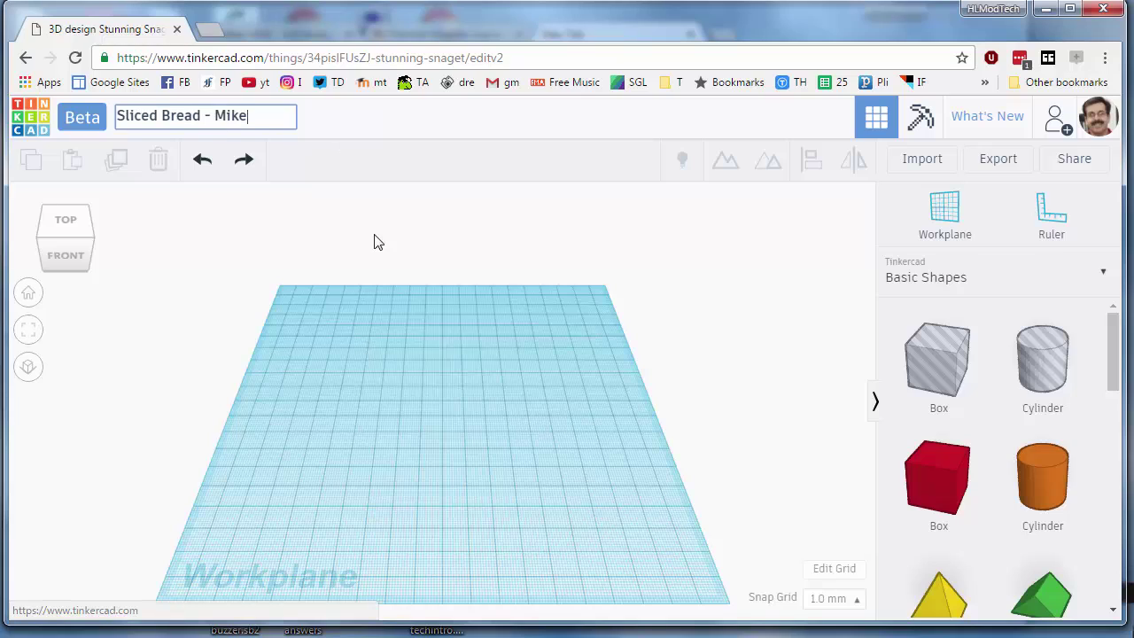
click(371, 326)
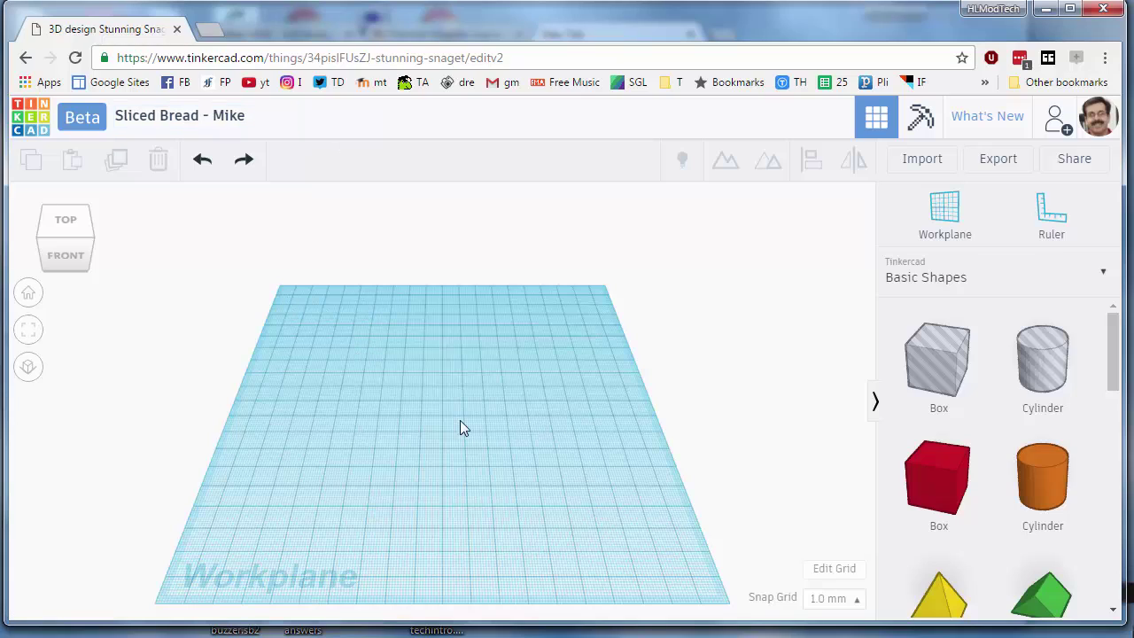
- Place a solid red box on the workplane and set its base to 25 mm front to back and 50 mm wide
drag(942, 498, 417, 413)
scroll(418, 436, up, 3)
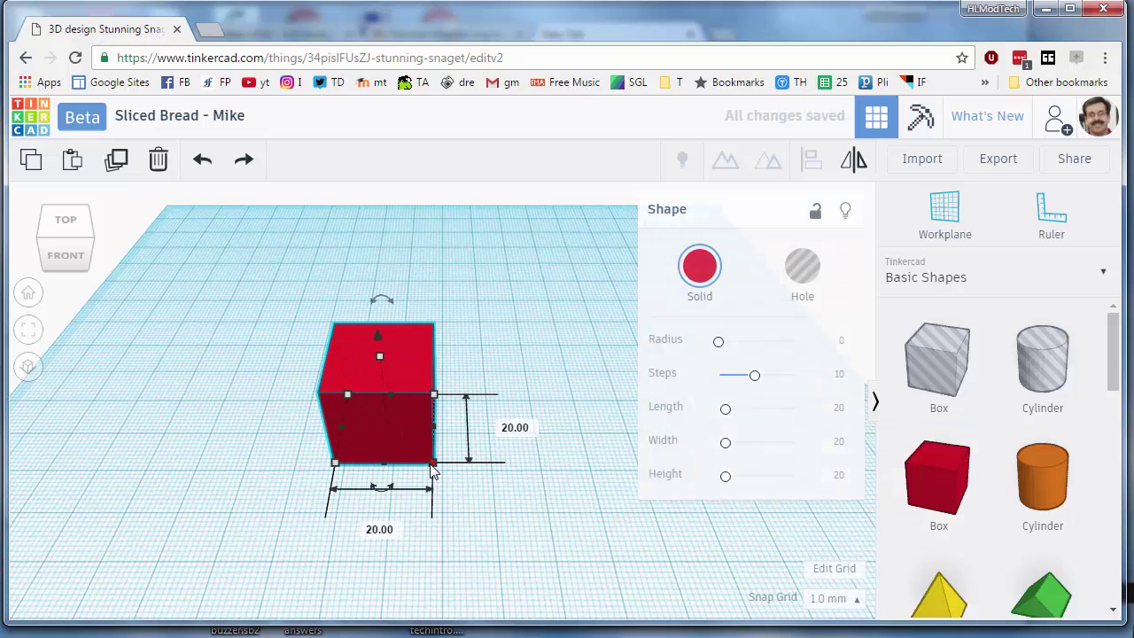
click(519, 427)
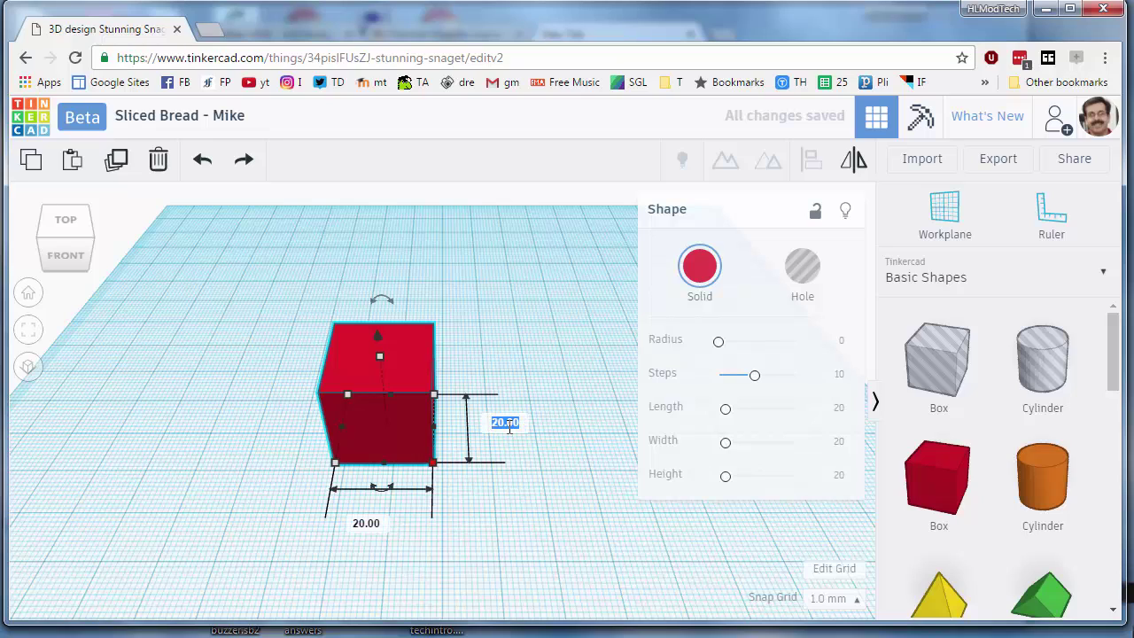
text(25)
key(Return)
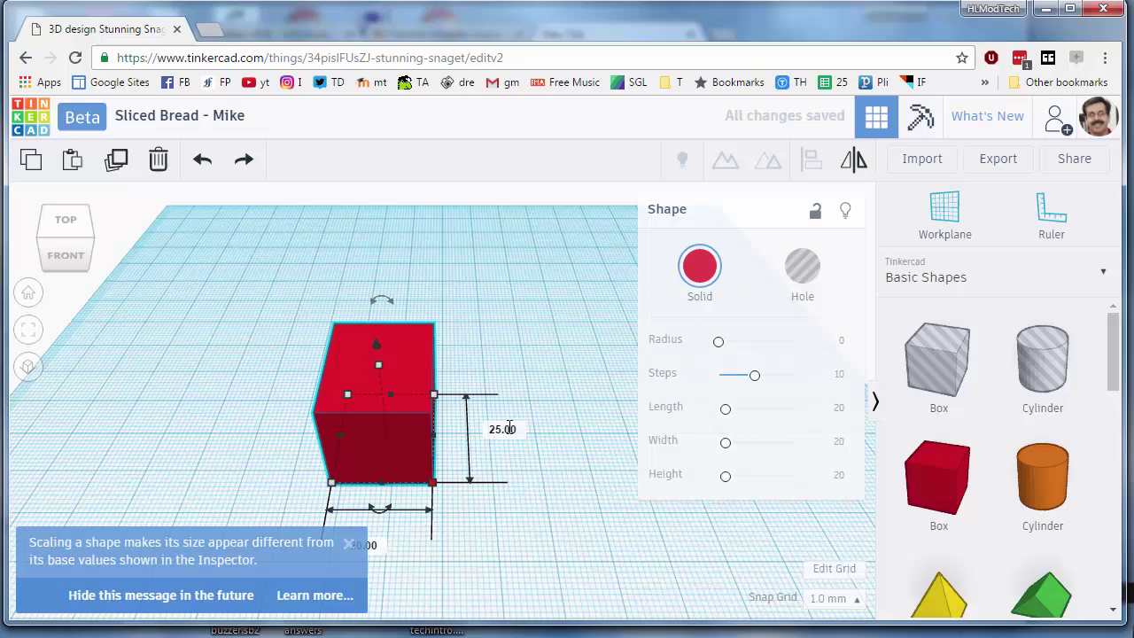
click(379, 548)
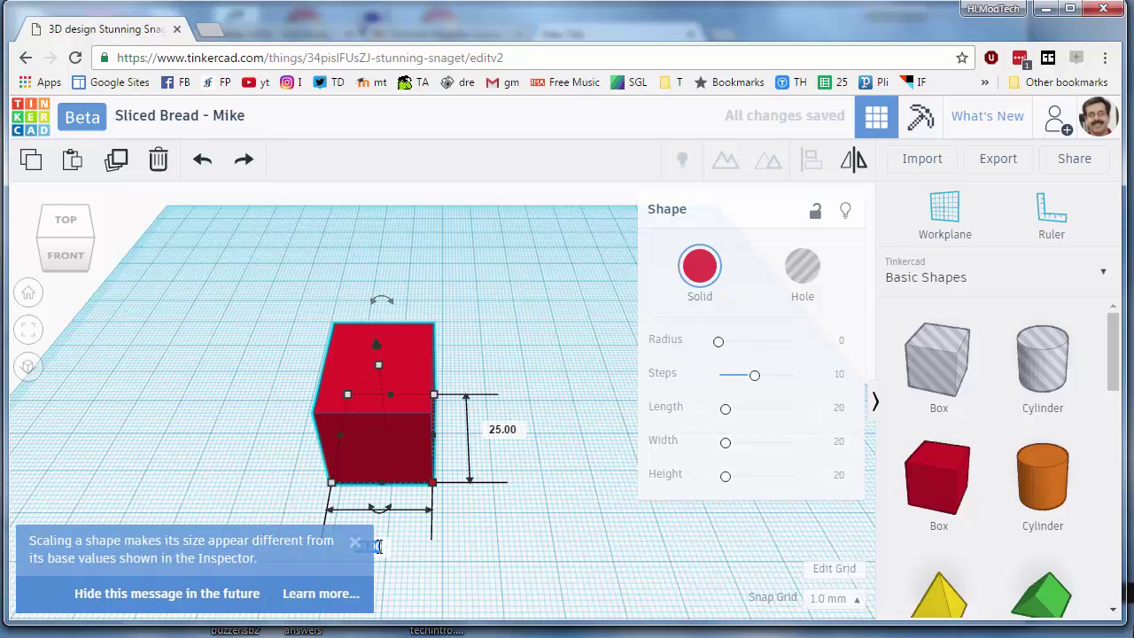
text(5)
key(Return)
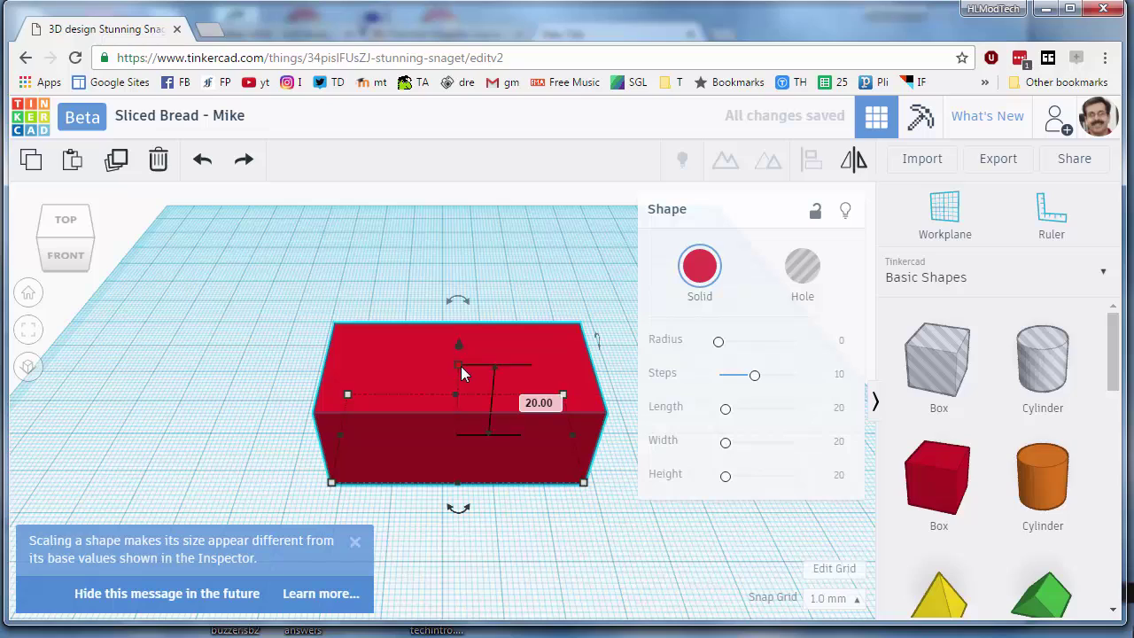
- Set the red box's height to 10 mm
click(546, 399)
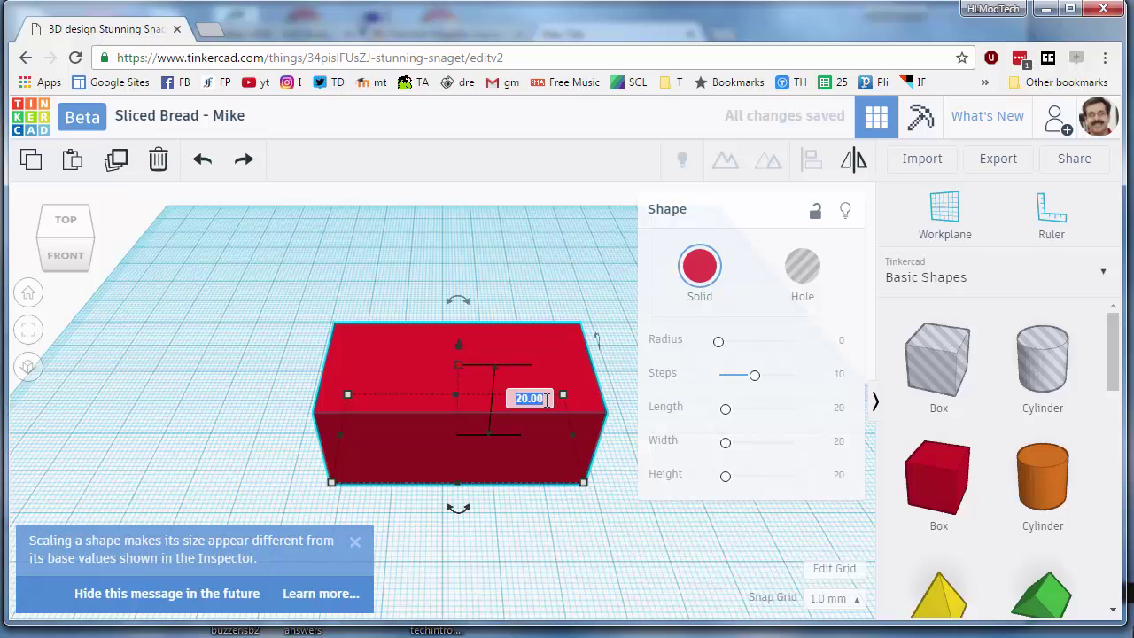
text(10)
key(Return)
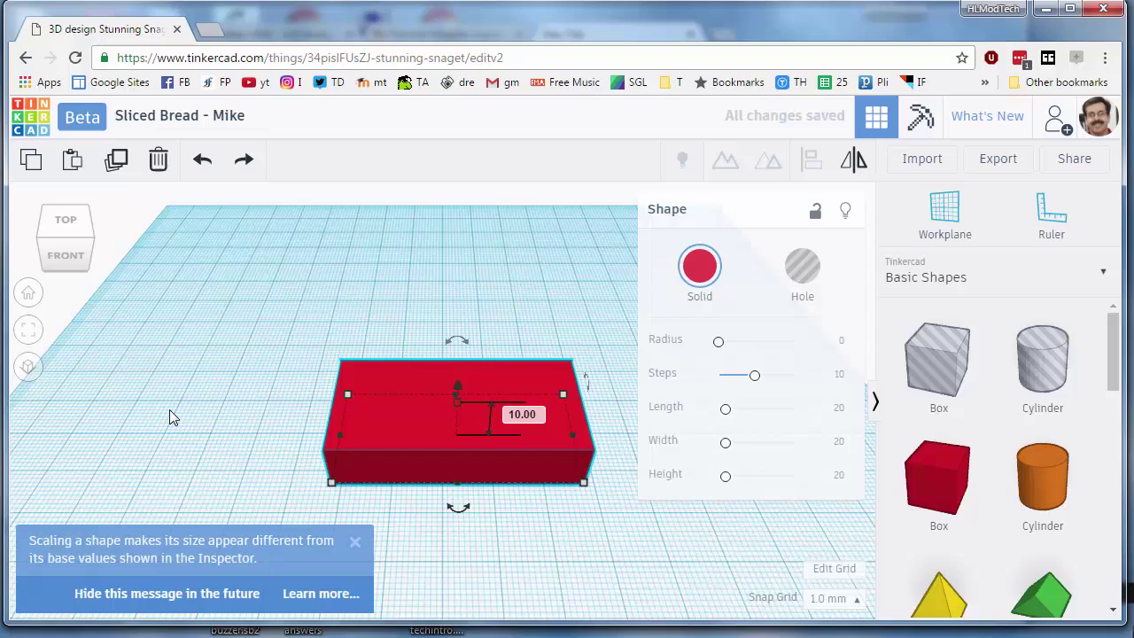
- Duplicate the red box and nudge the copy backward so it partly overlaps the original
right_drag(169, 409, 175, 376)
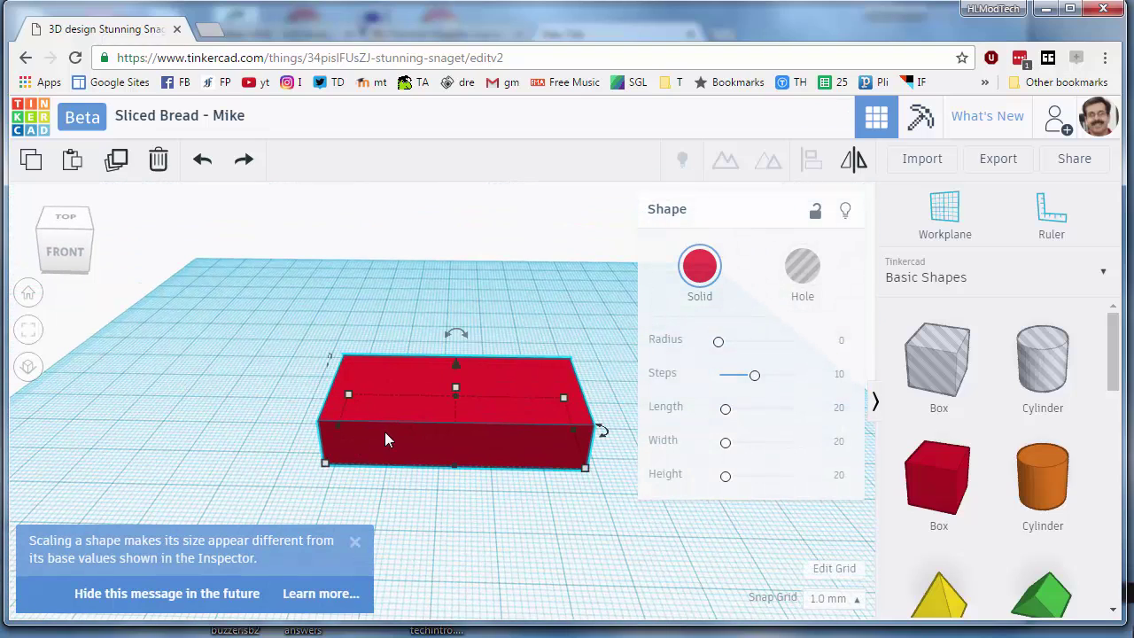
key(ctrl+d)
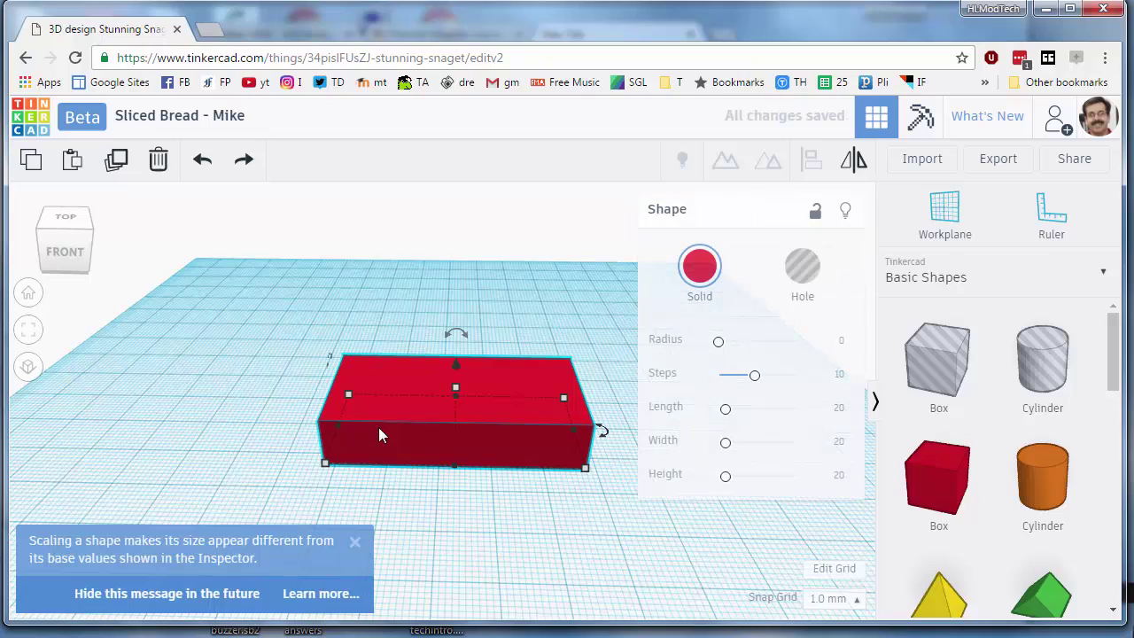
key(Up)
key(Up)
key(Up)
key(Up)
key(Up)
key(Up)
key(Up)
key(Up)
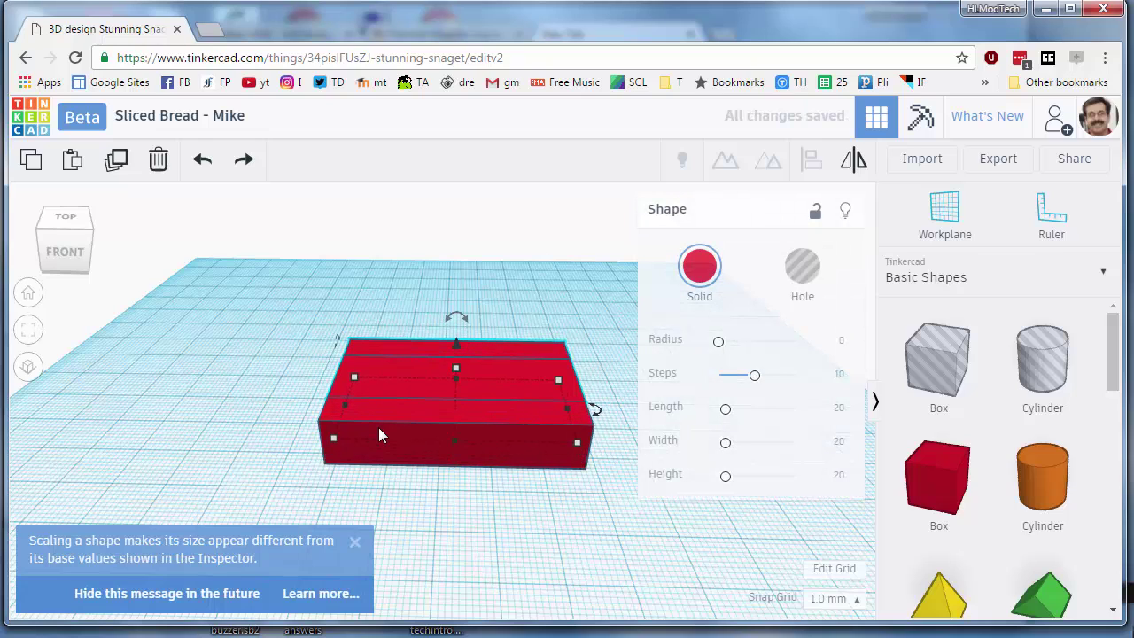
key(Up)
key(Up)
key(Up)
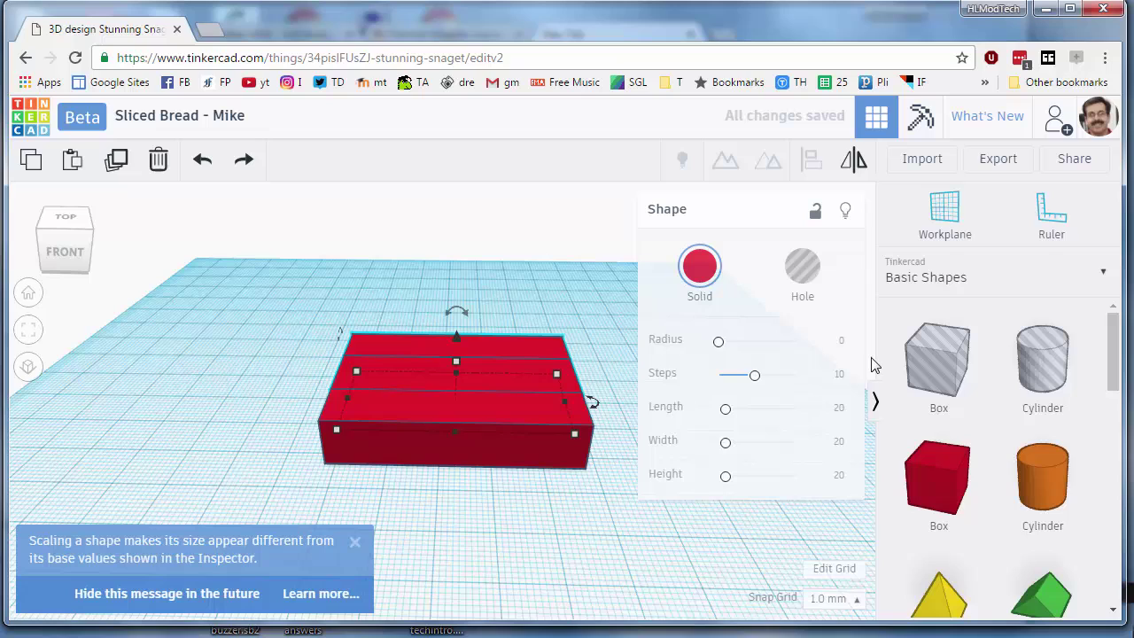
- Recolor the duplicated box green and set its height to 15 mm
click(671, 283)
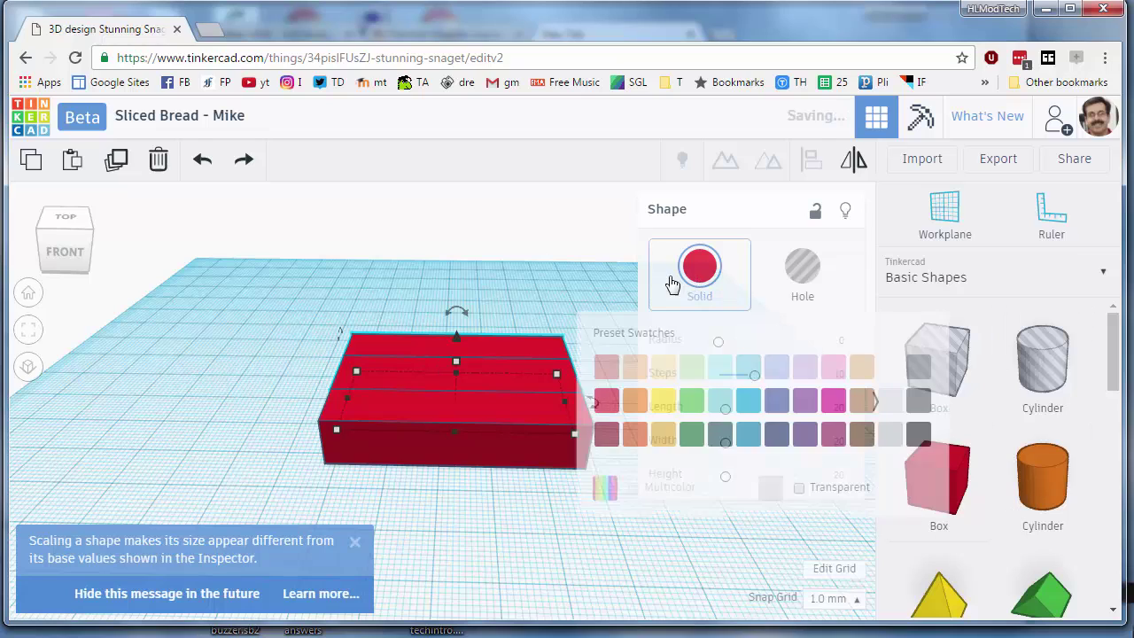
click(691, 400)
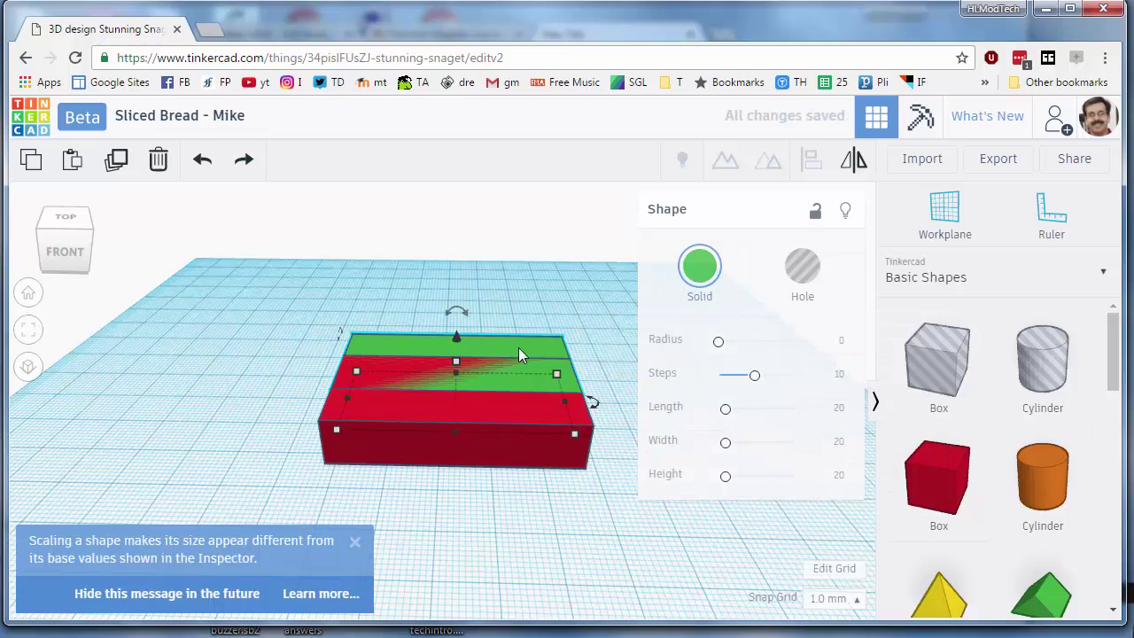
mouse_move(455, 361)
click(544, 383)
text(15)
key(Return)
- Set the green box's 25 mm side to 23 mm and make its 50 mm side slightly shorter than the red box
right_drag(130, 348, 409, 469)
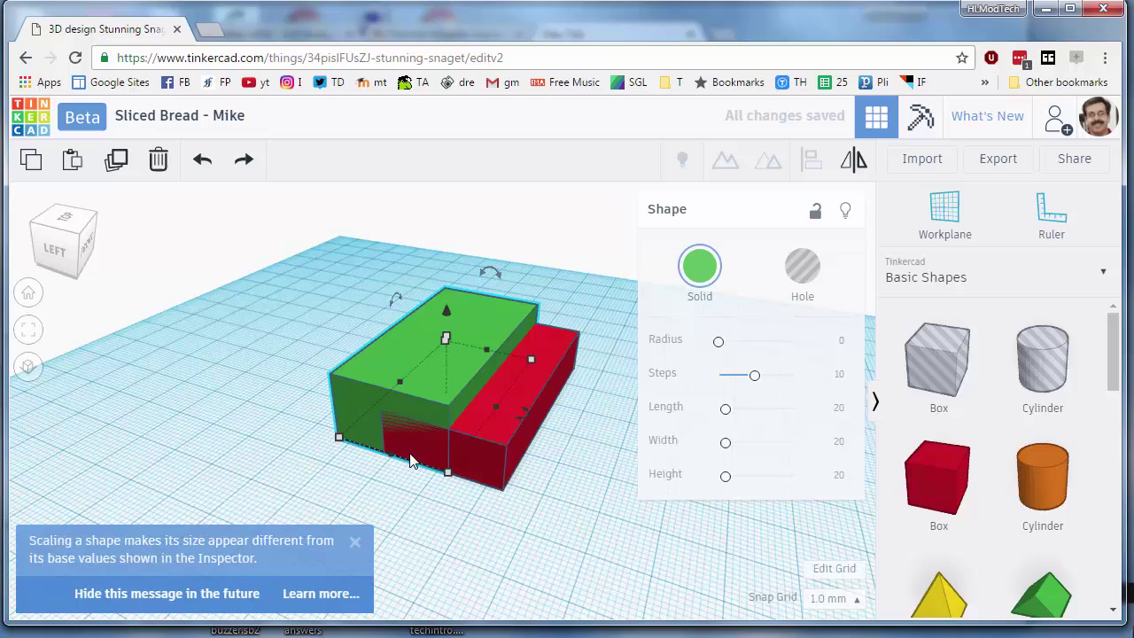
mouse_move(341, 439)
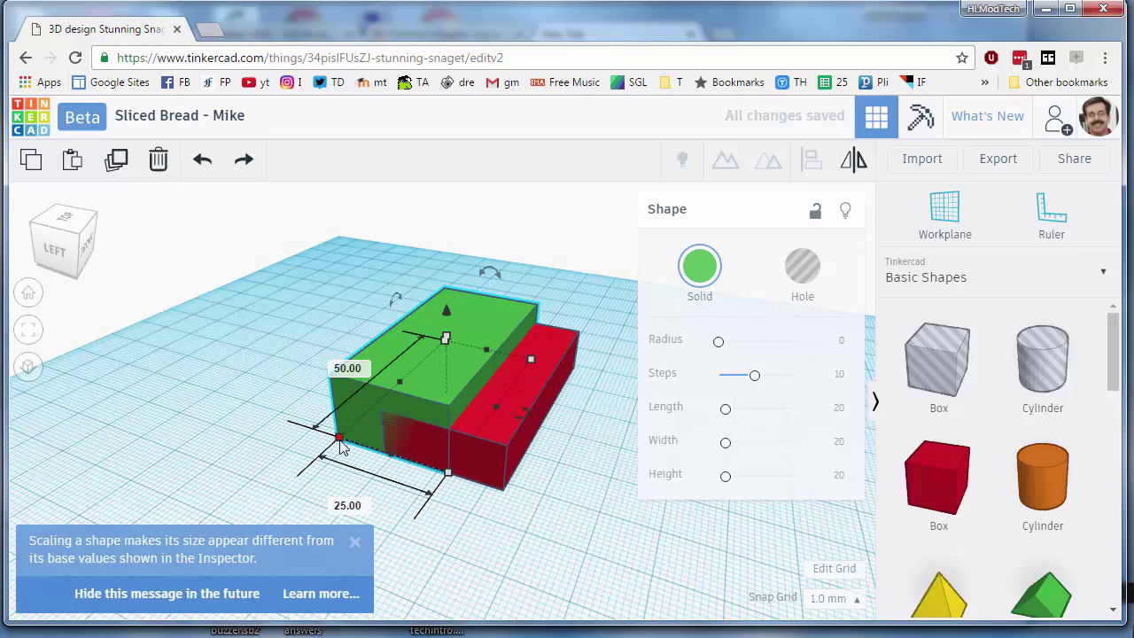
click(348, 506)
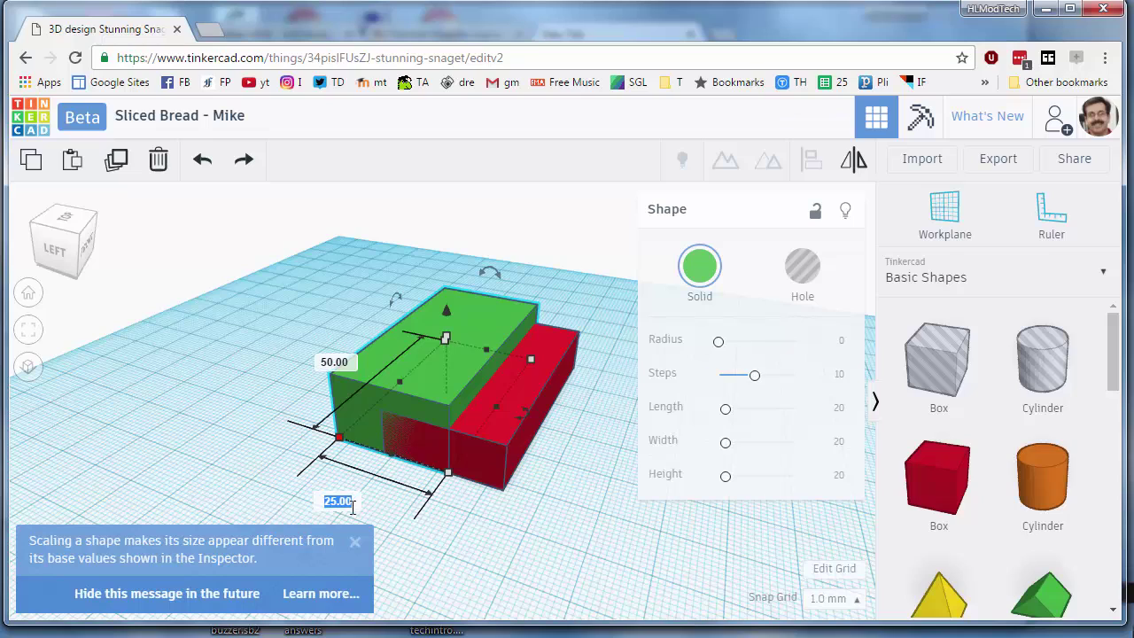
text(23)
key(Return)
click(354, 364)
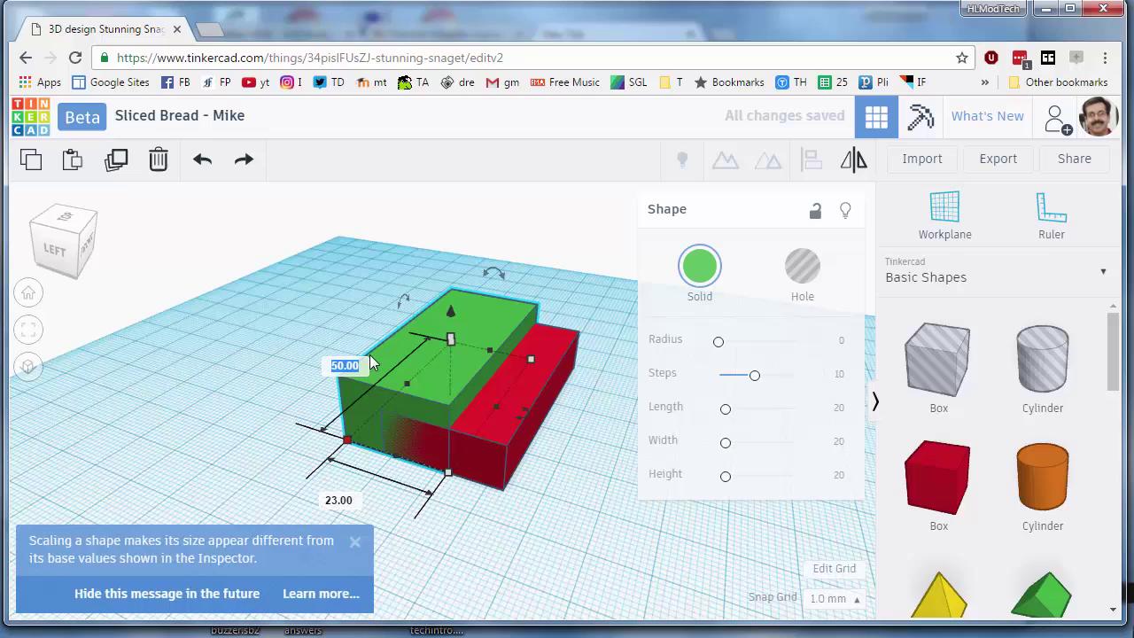
text(4)
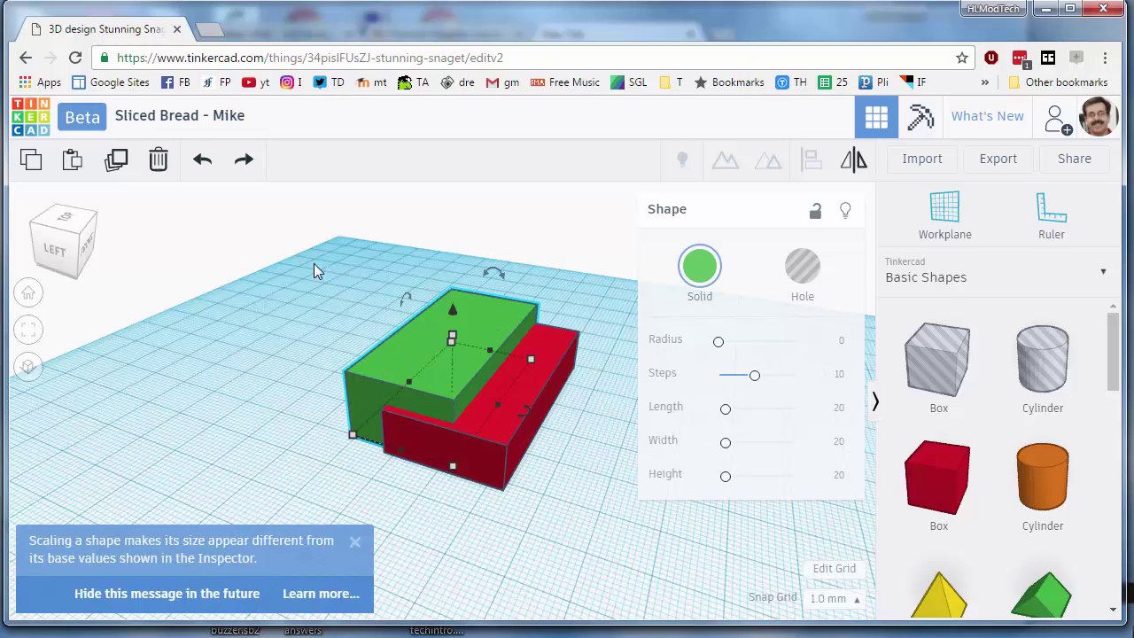
- Align the green and red boxes so they are centered on each other along both horizontal directions
drag(314, 263, 585, 479)
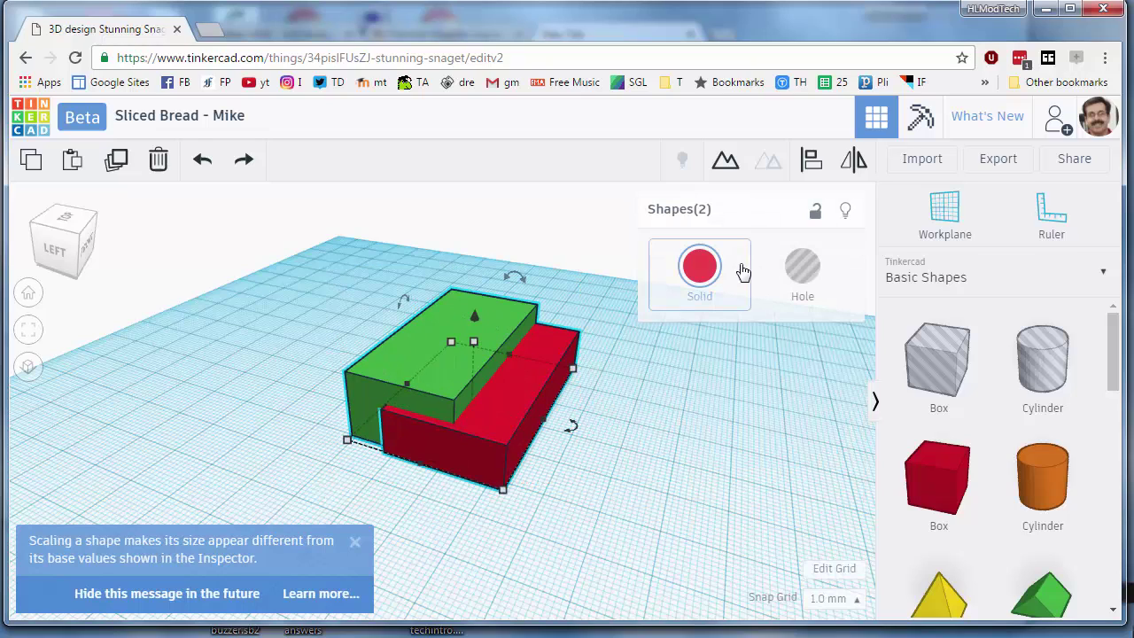
click(811, 168)
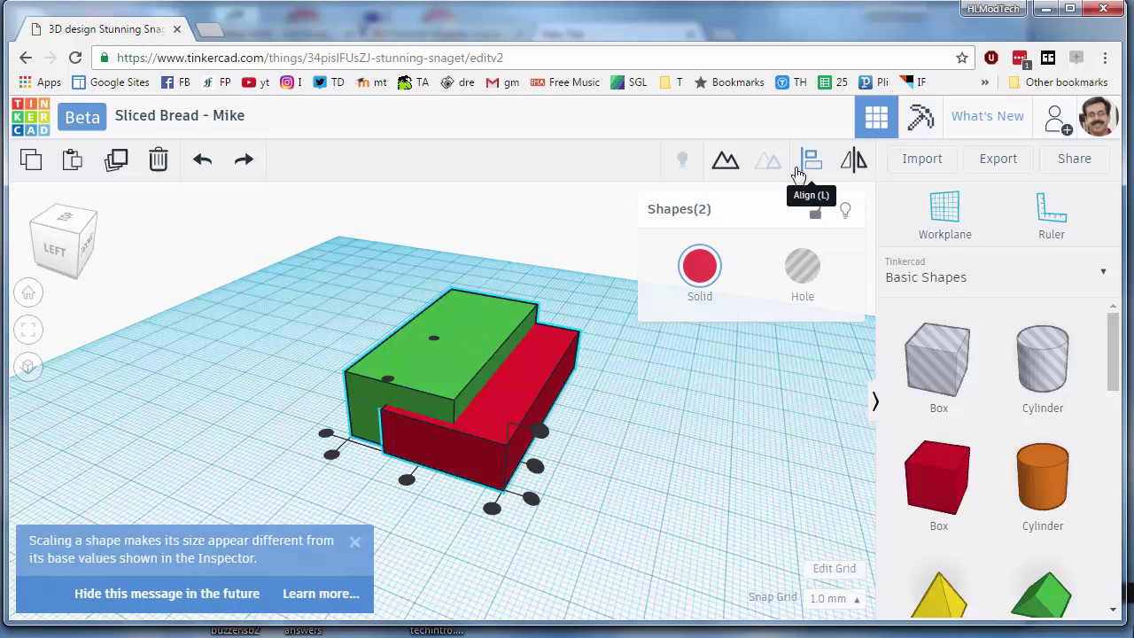
click(407, 481)
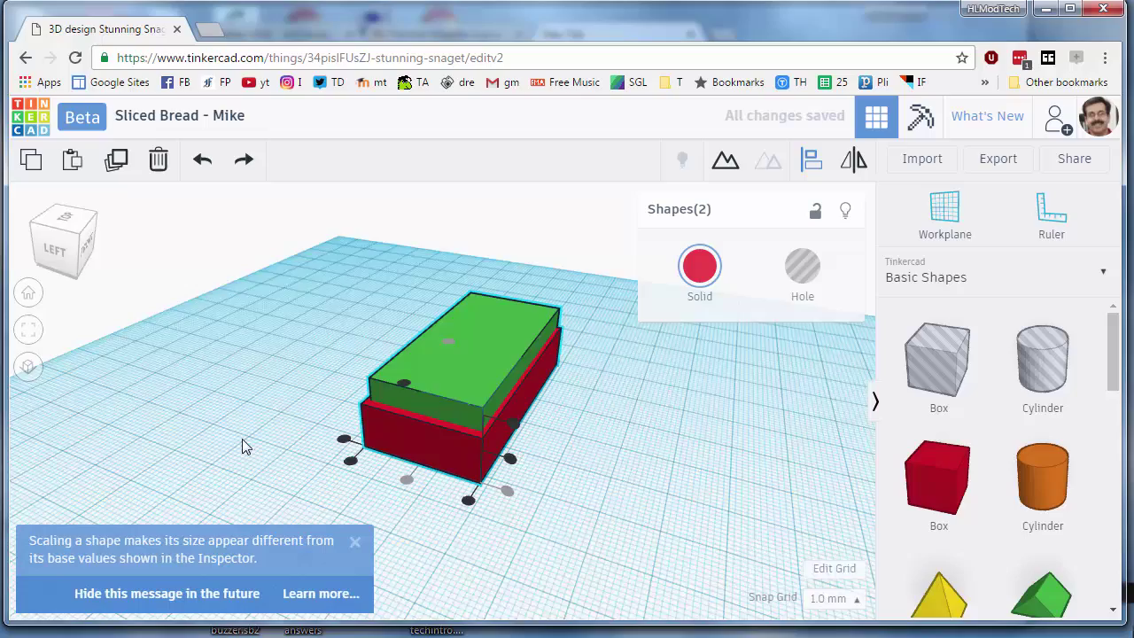
right_drag(242, 443, 470, 459)
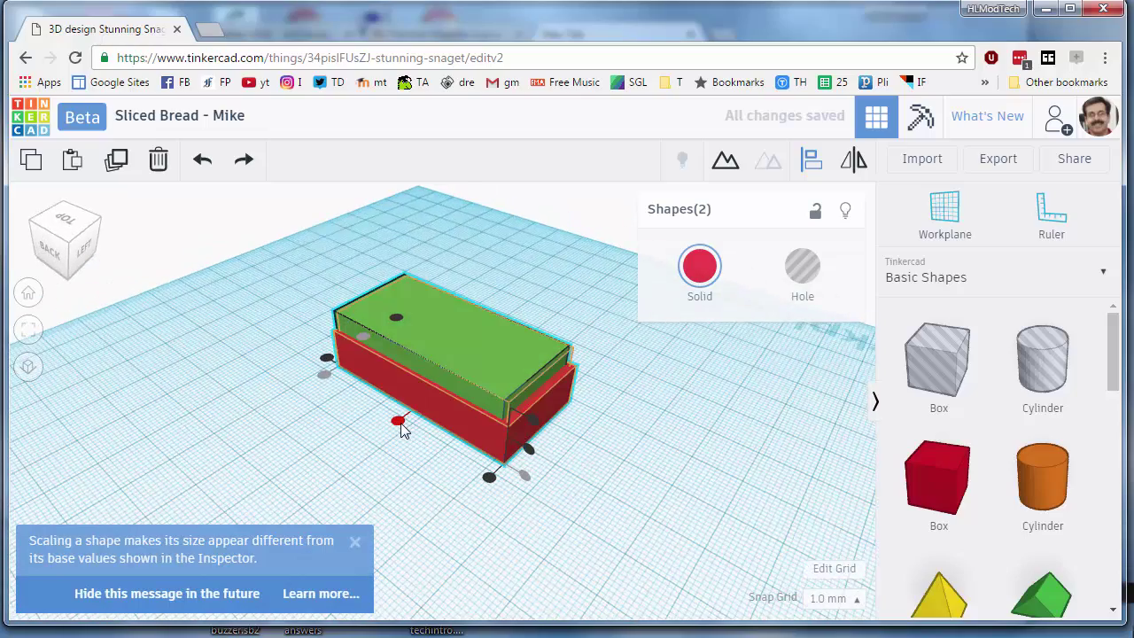
click(401, 429)
right_drag(459, 453, 291, 409)
click(438, 468)
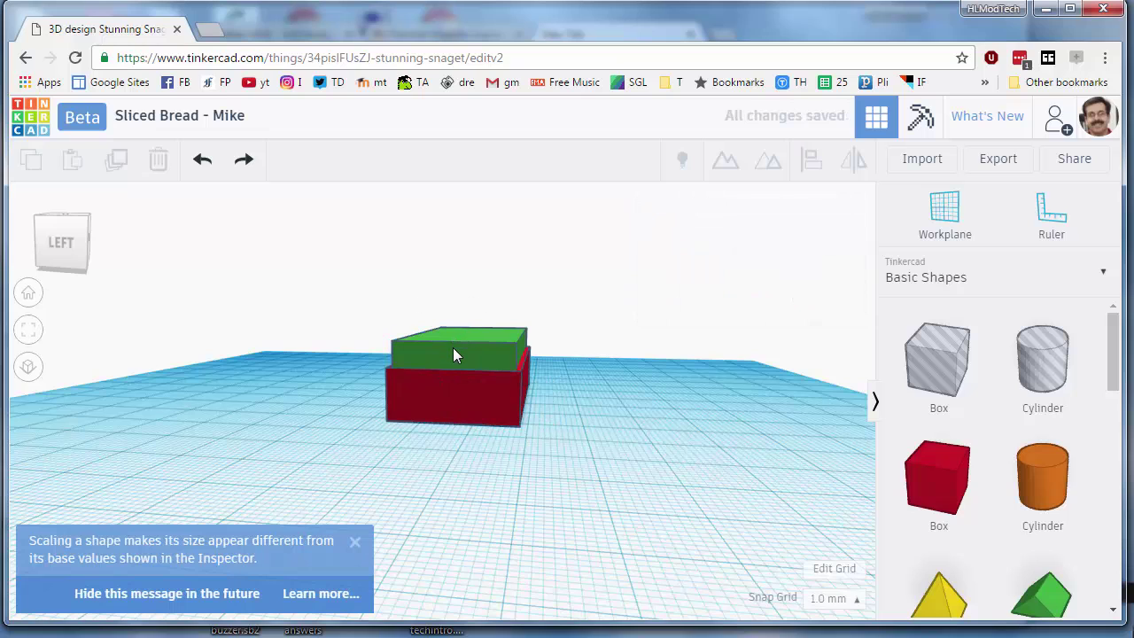
- Turn the green box into a hole and group it with the red box to hollow it out
click(466, 353)
click(803, 270)
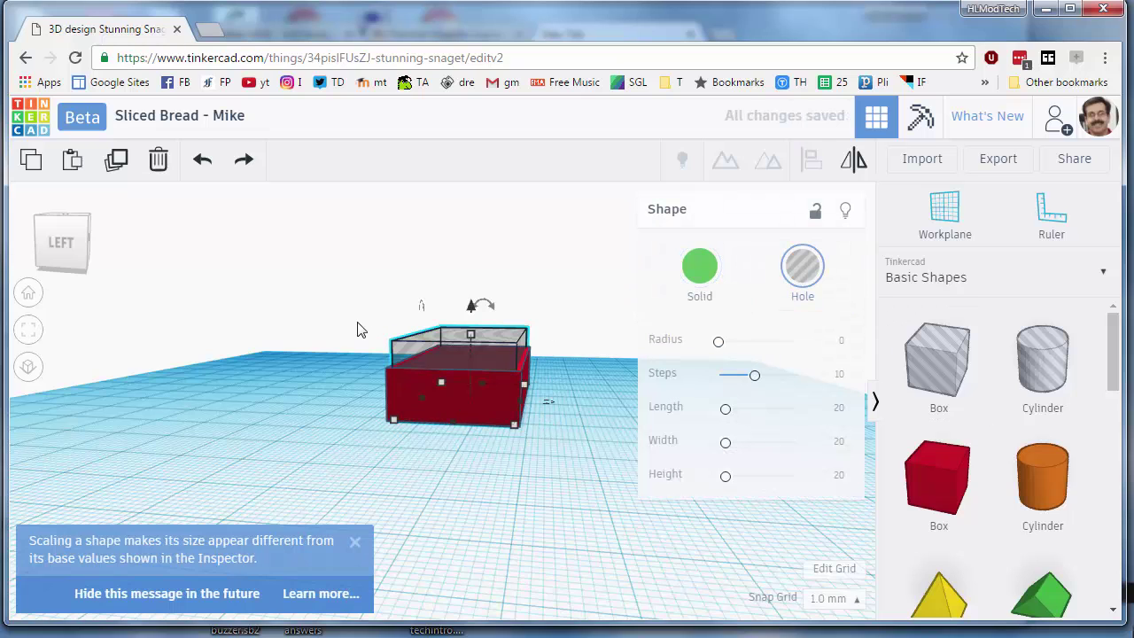
click(475, 447)
drag(475, 441, 486, 437)
right_drag(663, 362, 639, 434)
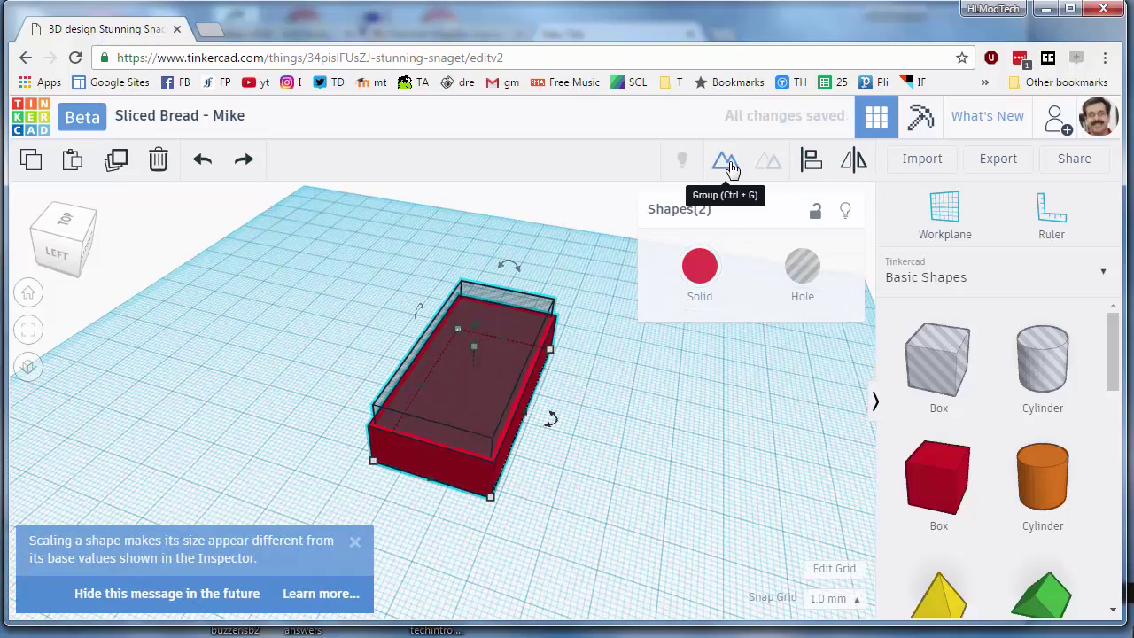
click(594, 335)
key(Tab)
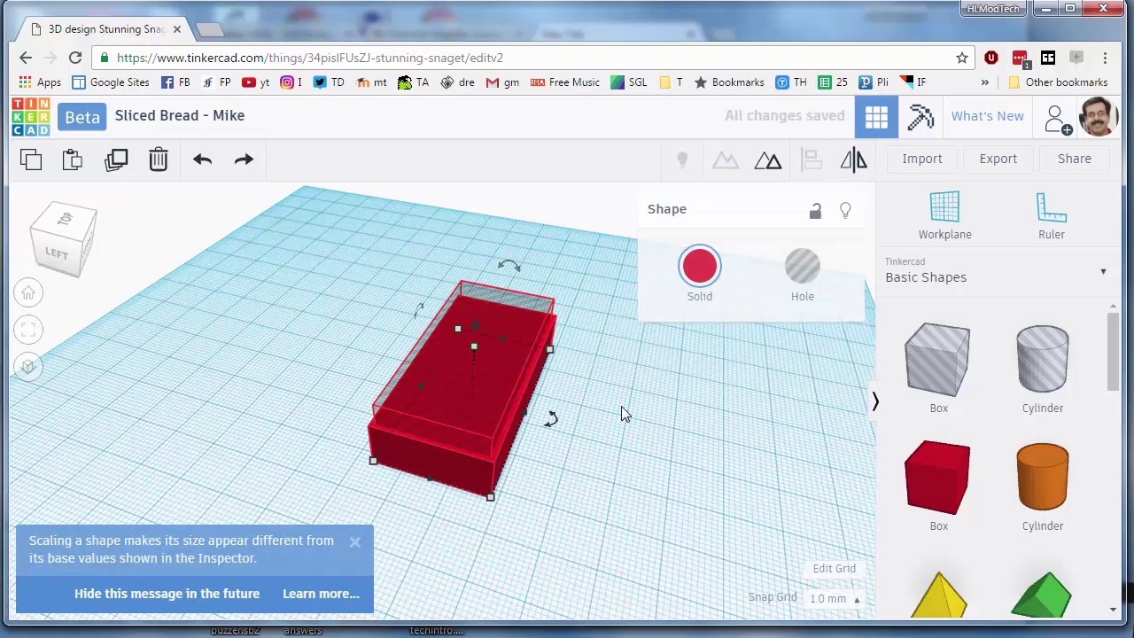
- Place a green roof shape in front of the hollow red box and rotate it 90° on the workplane
right_drag(585, 419, 479, 393)
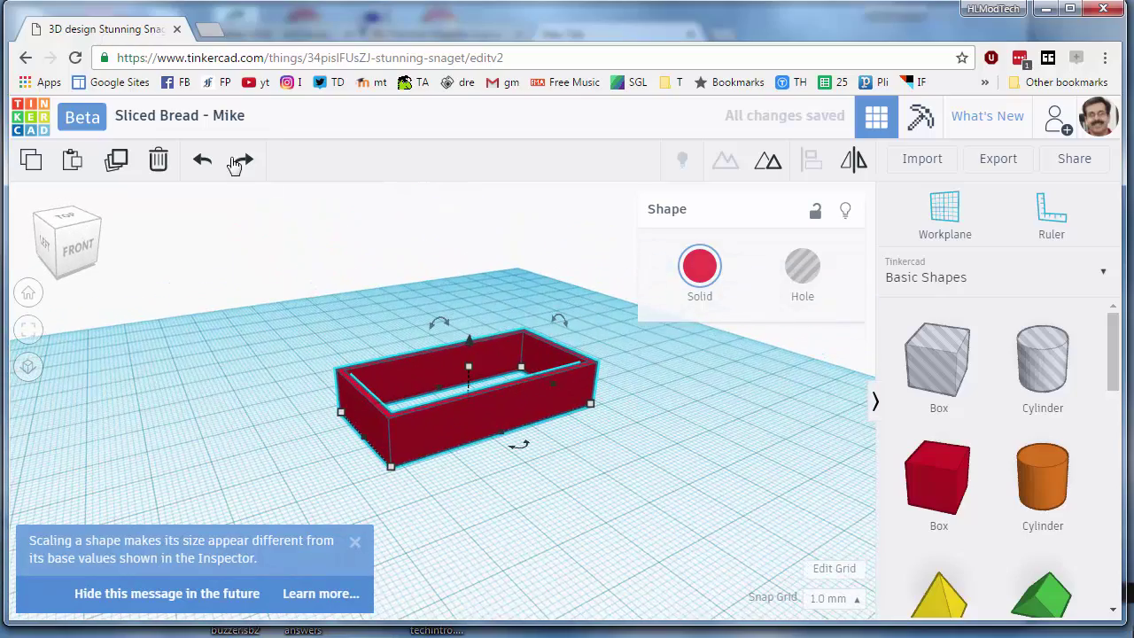
right_drag(295, 306, 367, 307)
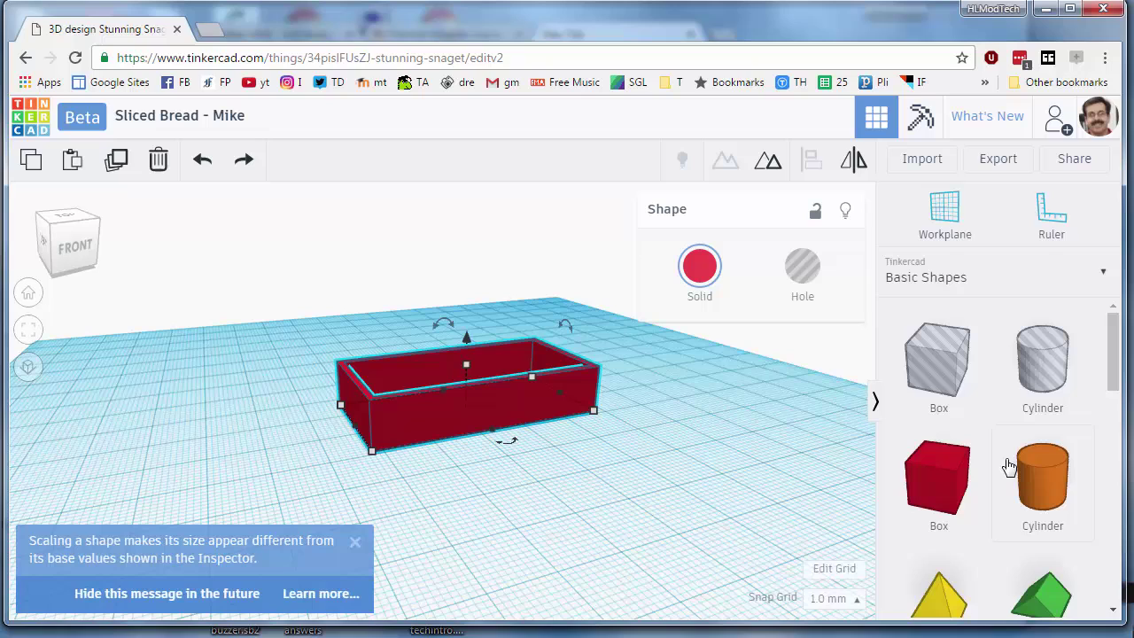
drag(1053, 600, 571, 472)
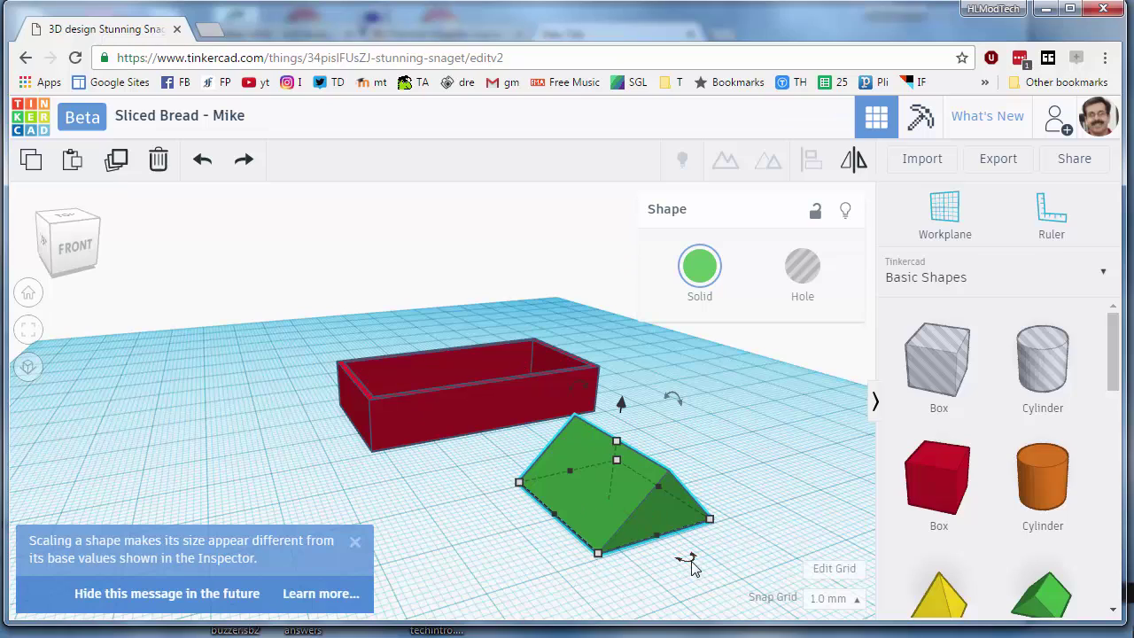
right_drag(748, 508, 699, 533)
scroll(699, 532, down, 4)
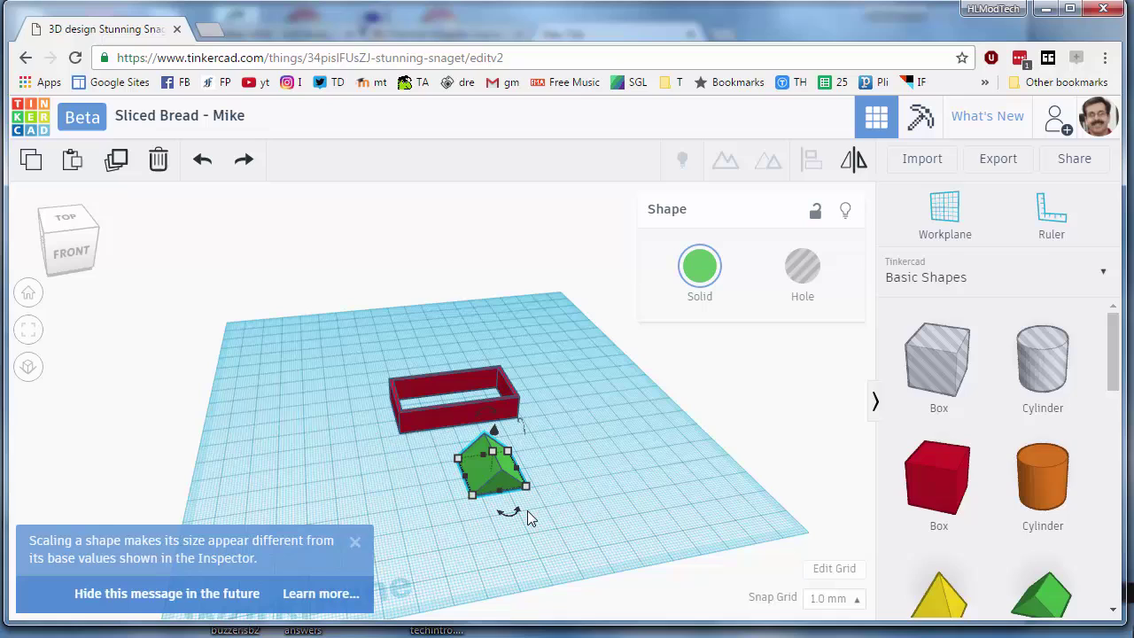
drag(505, 522, 448, 483)
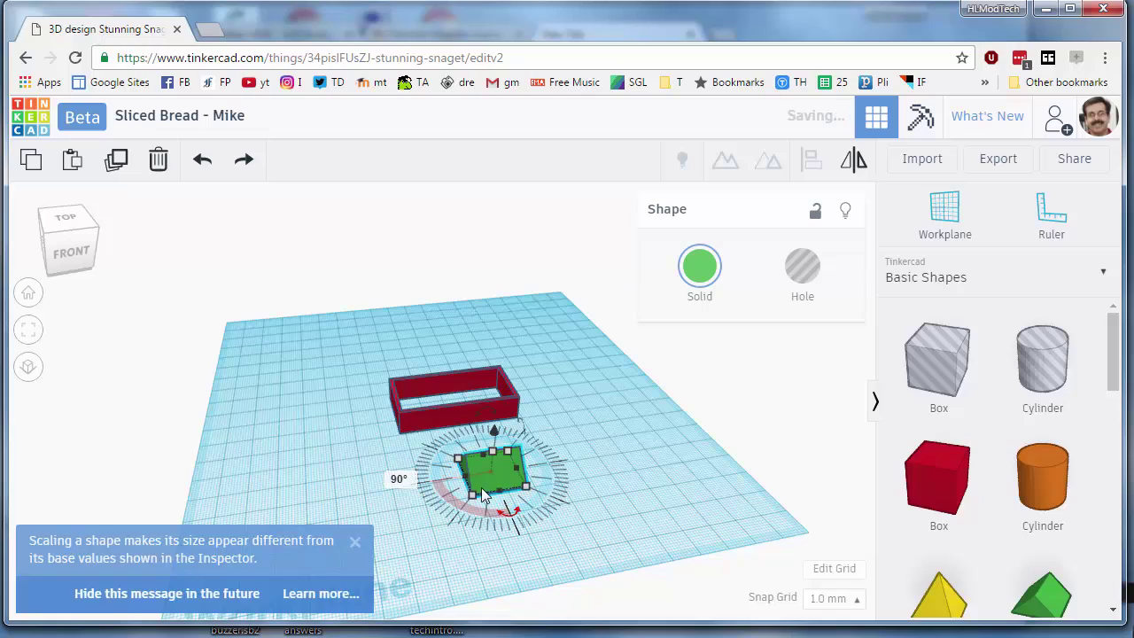
scroll(482, 487, up, 3)
scroll(482, 493, down, 4)
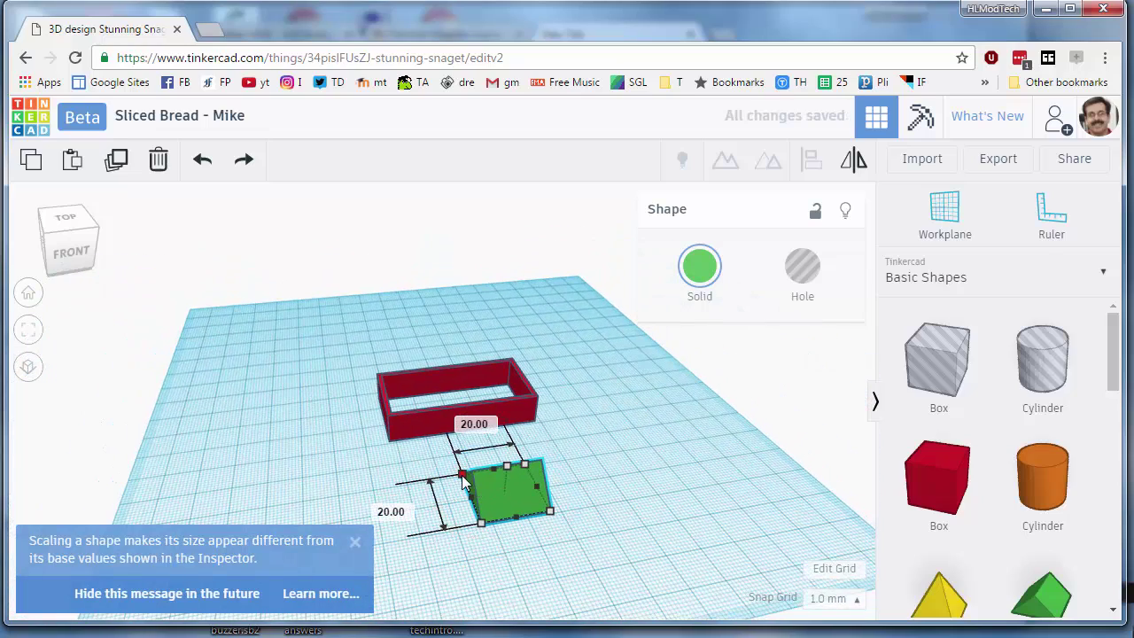
- Resize the green roof shape to 25 mm deep and 50 mm long
click(397, 511)
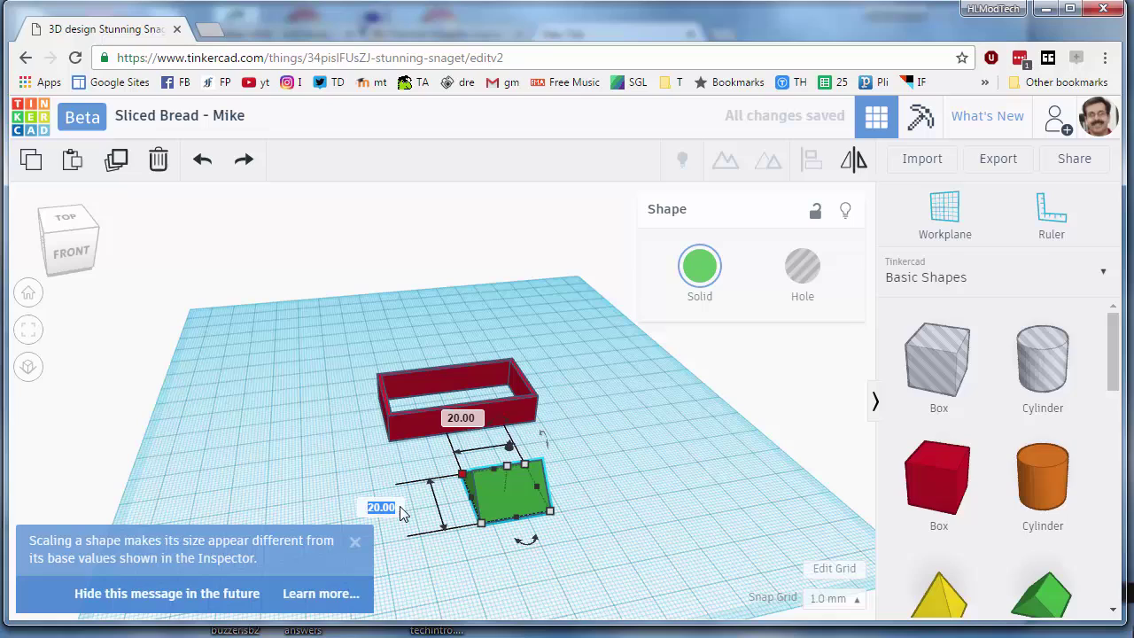
text(25)
key(Return)
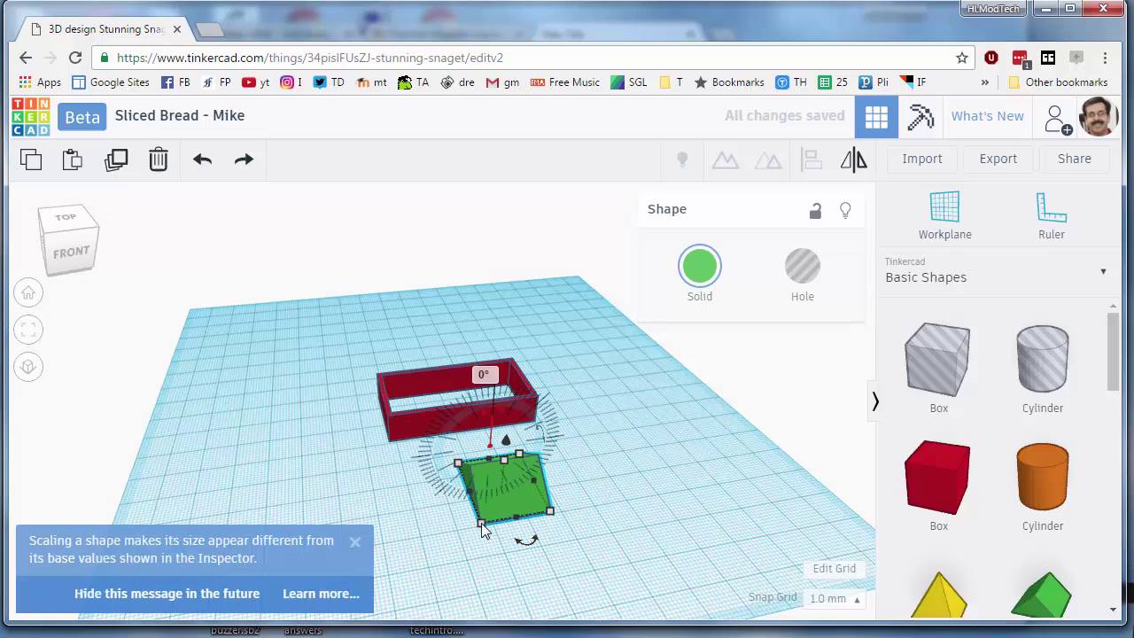
click(548, 582)
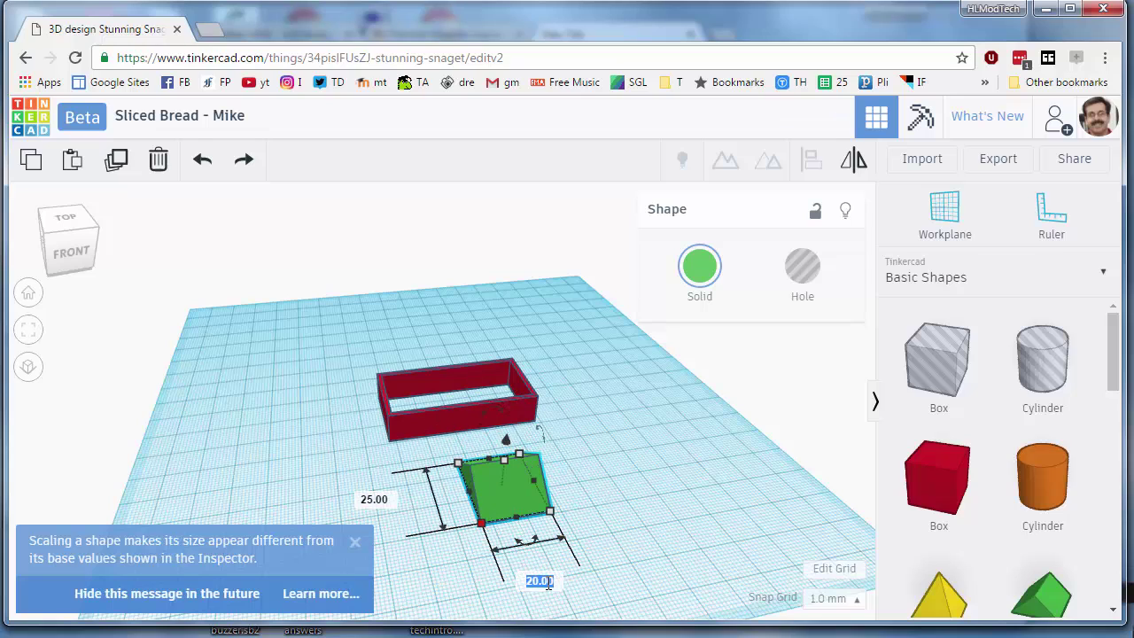
text(50)
key(Return)
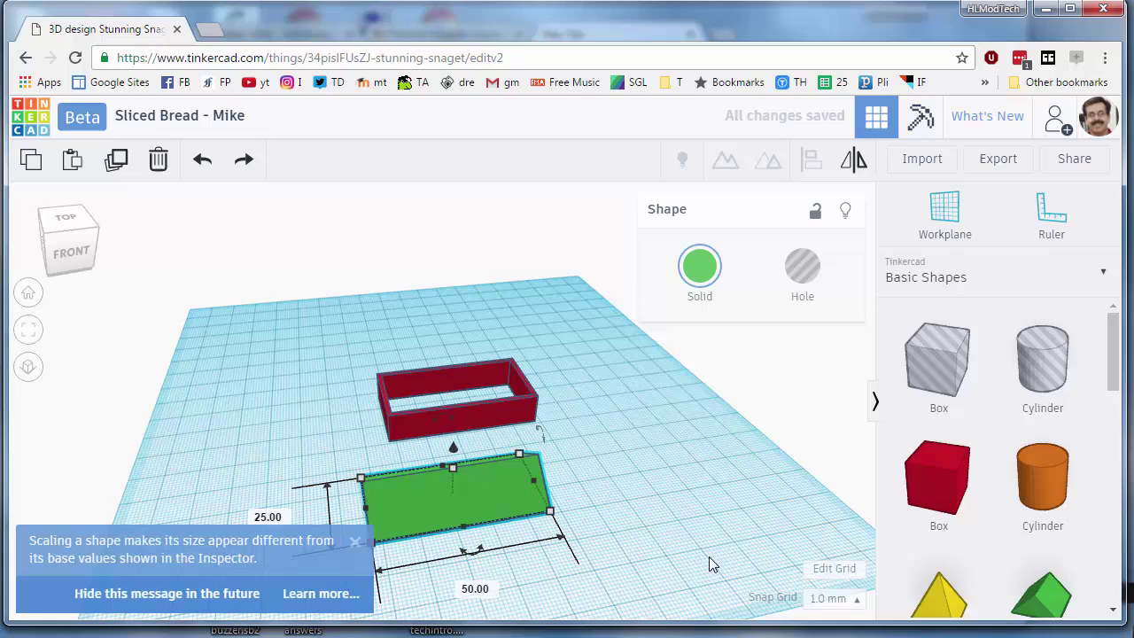
- Align the hollow red box and the green roof shape flush at their left ends
click(346, 387)
drag(500, 529, 510, 509)
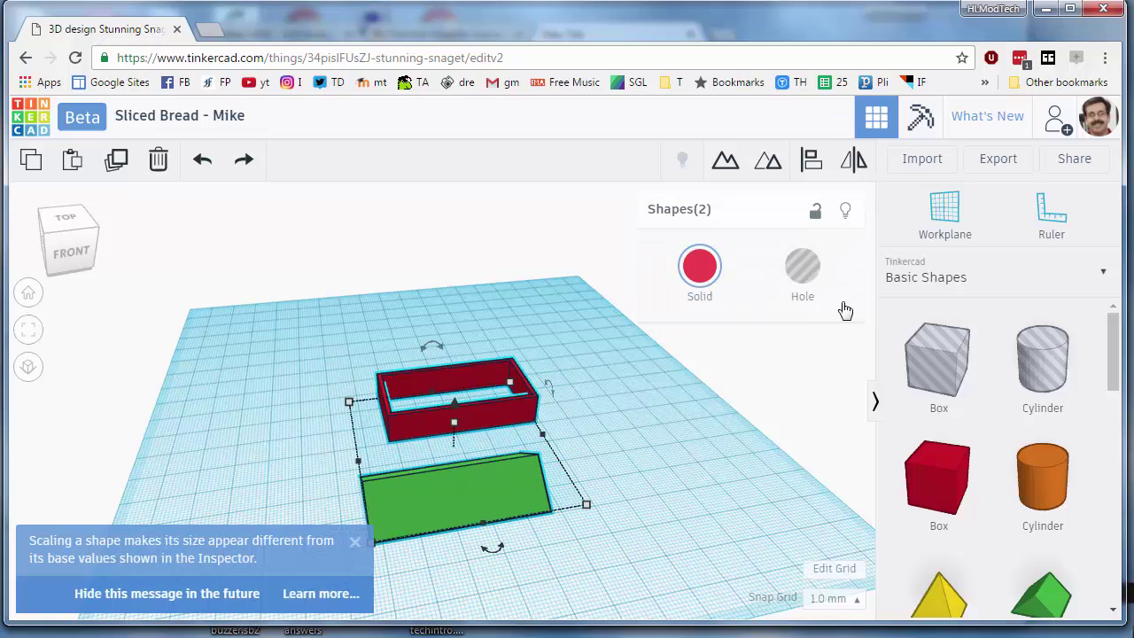
click(805, 168)
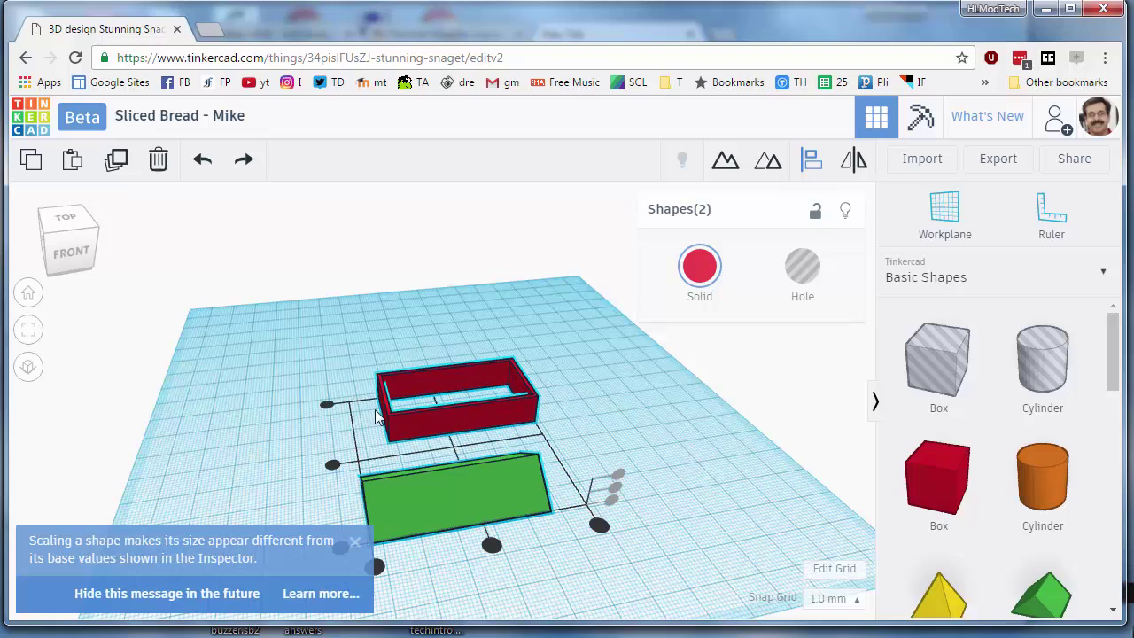
click(379, 568)
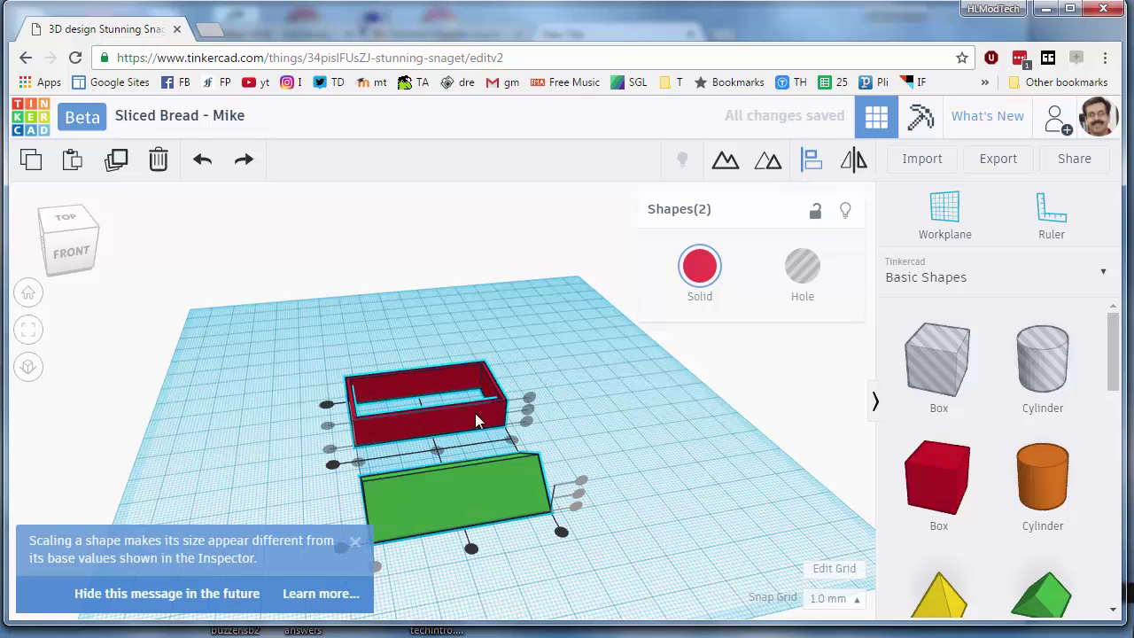
click(699, 479)
- Duplicate the green roof shape and nudge the copy slightly forward and to the right of the original
right_drag(683, 456, 626, 461)
scroll(625, 461, up, 3)
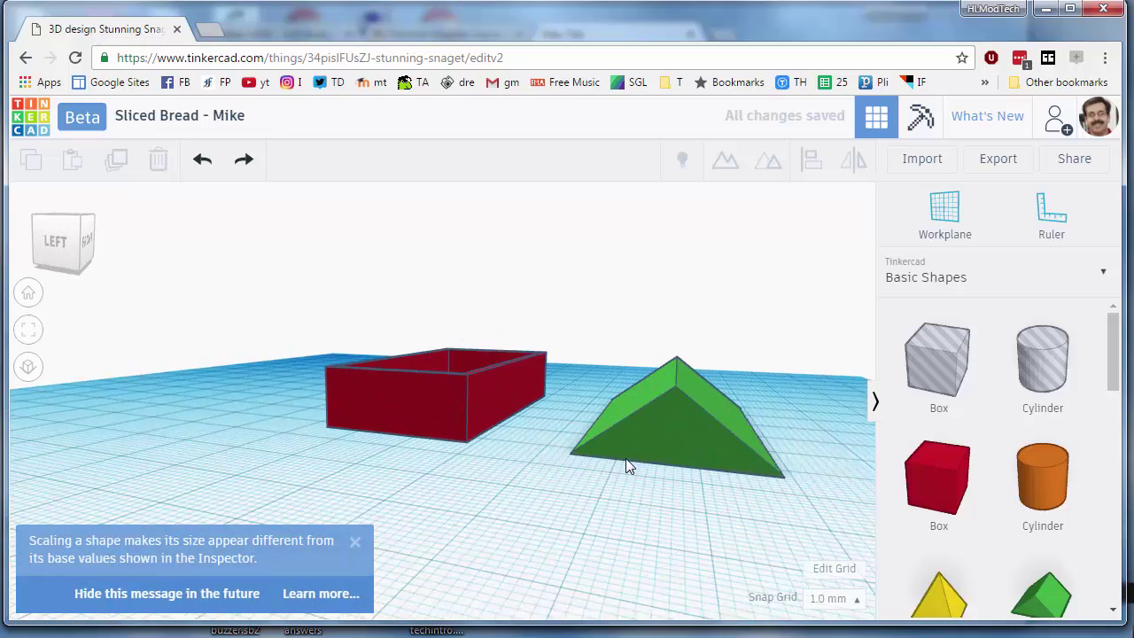
right_drag(423, 361, 446, 365)
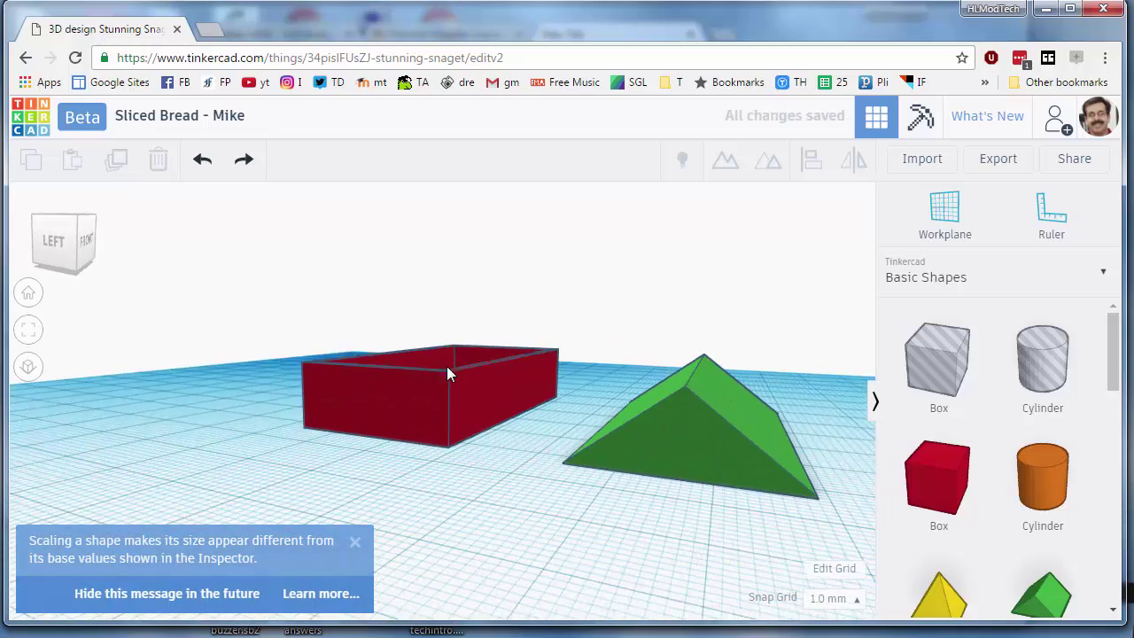
click(695, 447)
right_drag(715, 442, 603, 469)
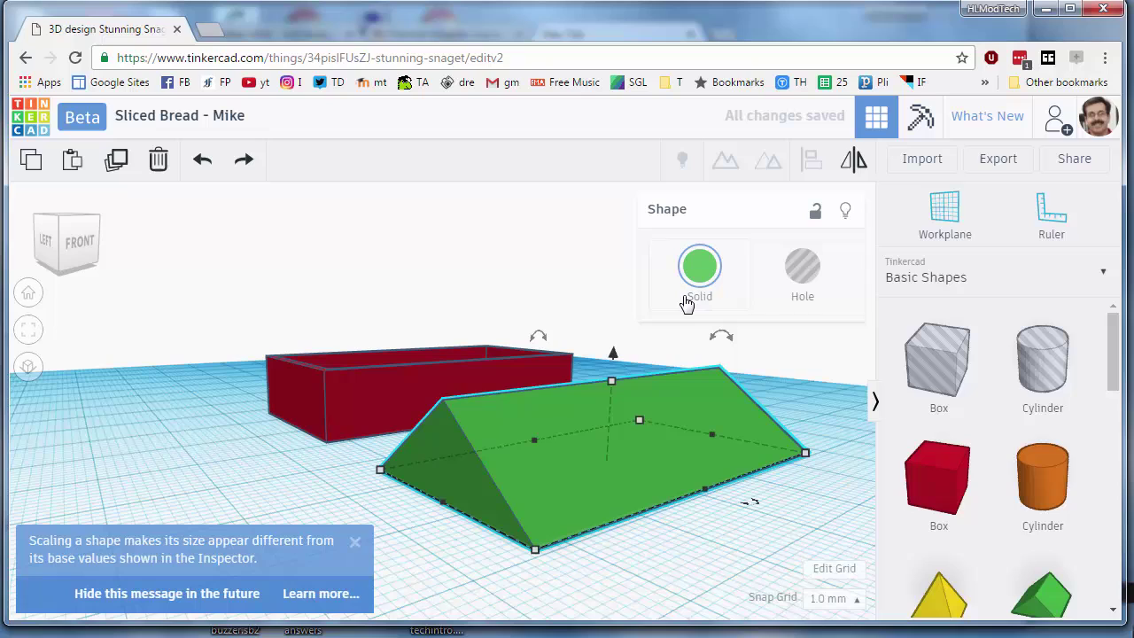
key(ctrl+d)
key(Down)
key(Down)
key(Down)
key(Down)
key(Down)
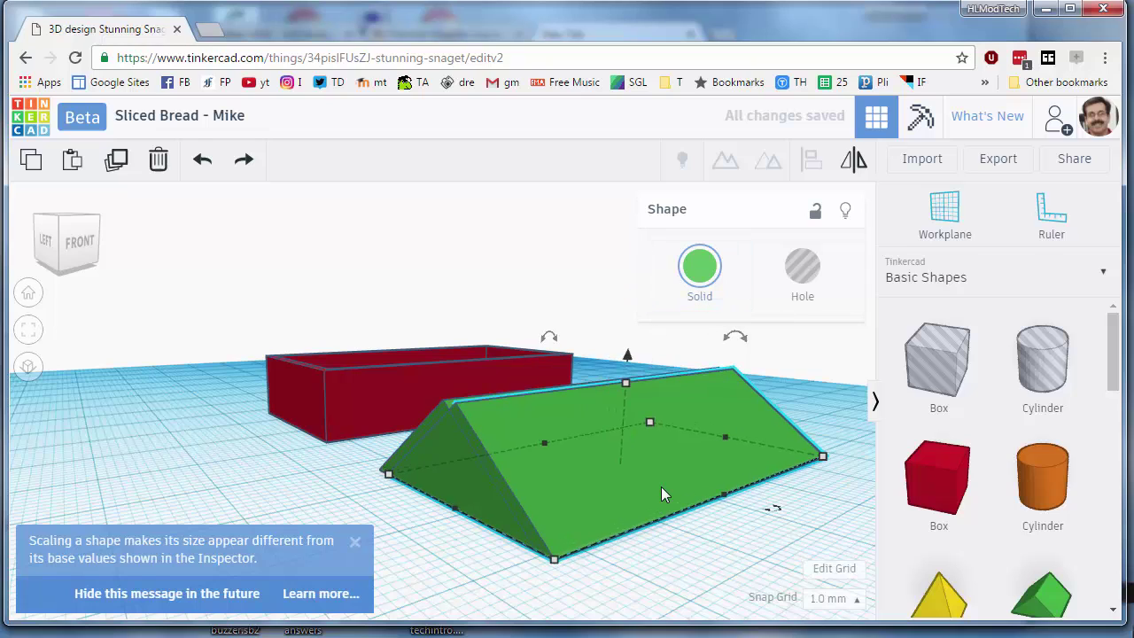
key(Right)
key(Right)
key(Right)
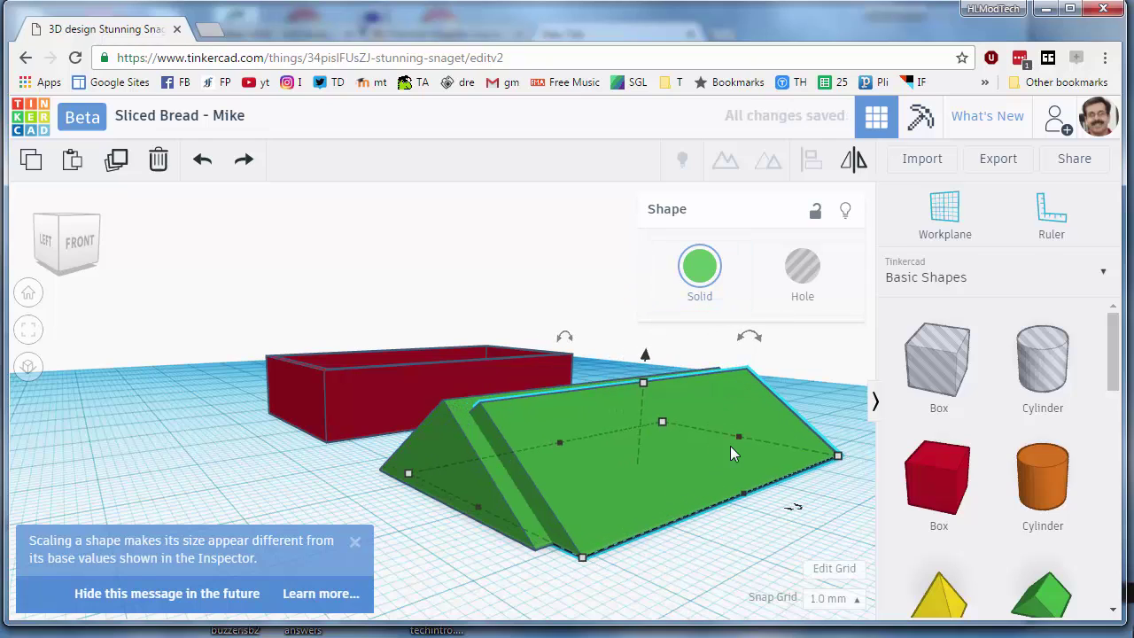
click(766, 387)
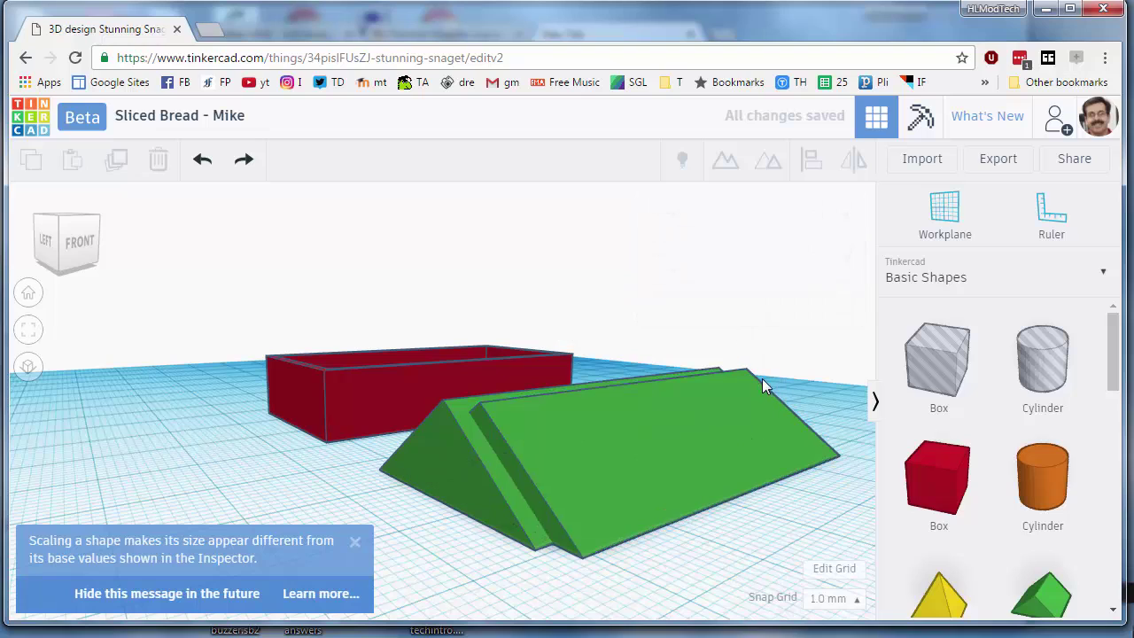
- Recolor the duplicated front roof shape yellow
click(800, 446)
click(696, 270)
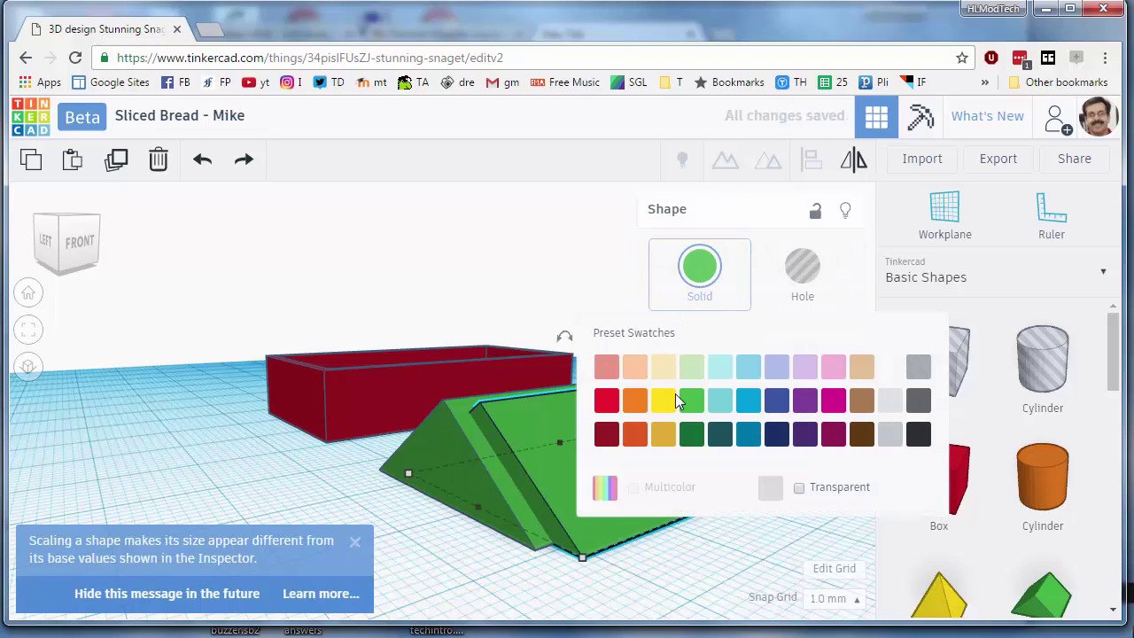
click(667, 401)
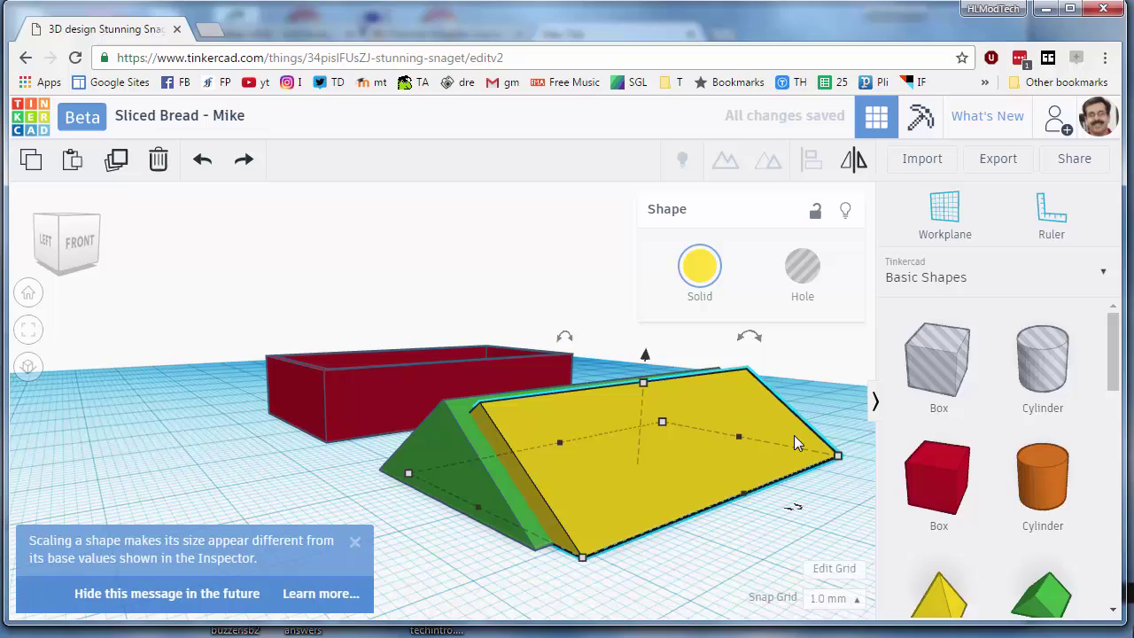
- Set the yellow roof's length to 48 mm and its depth to 23 mm
click(582, 558)
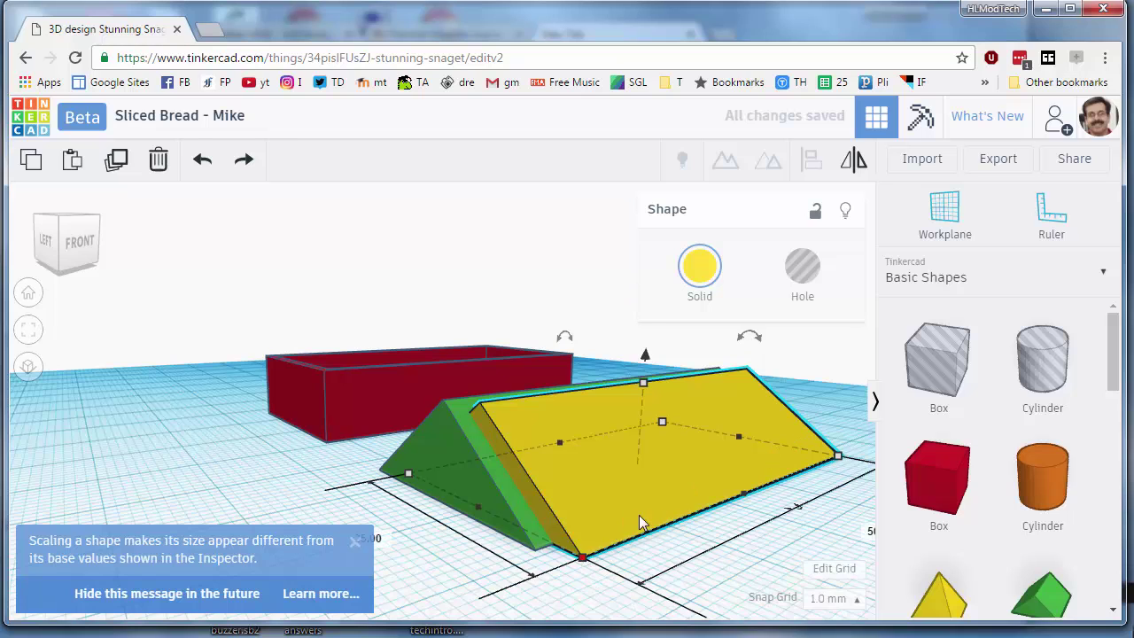
scroll(642, 523, down, 5)
click(563, 435)
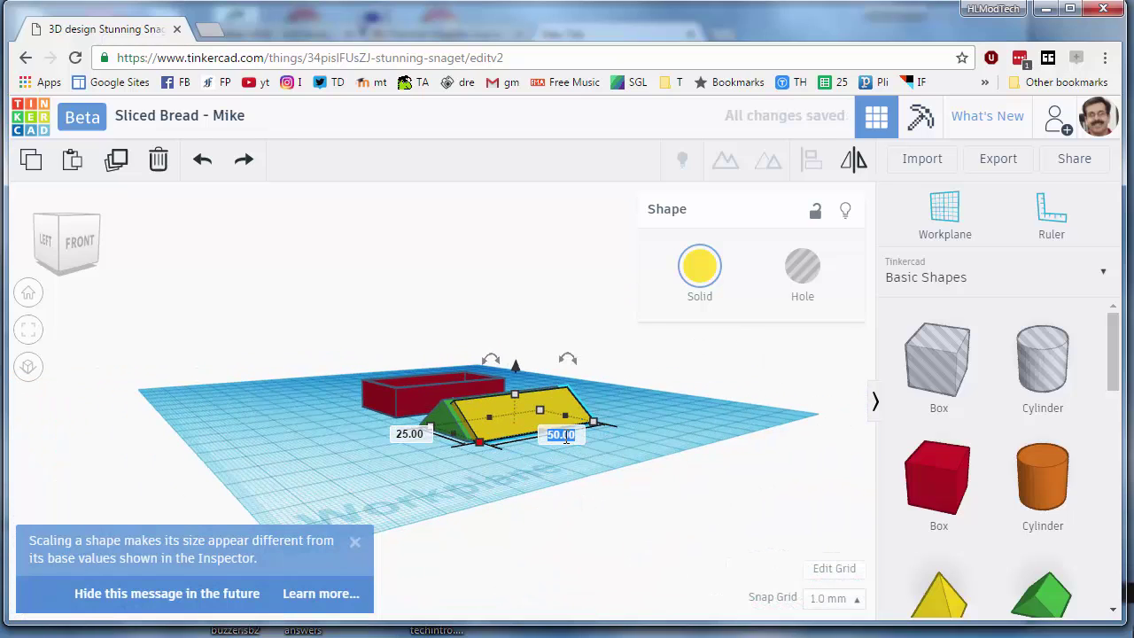
text(40)
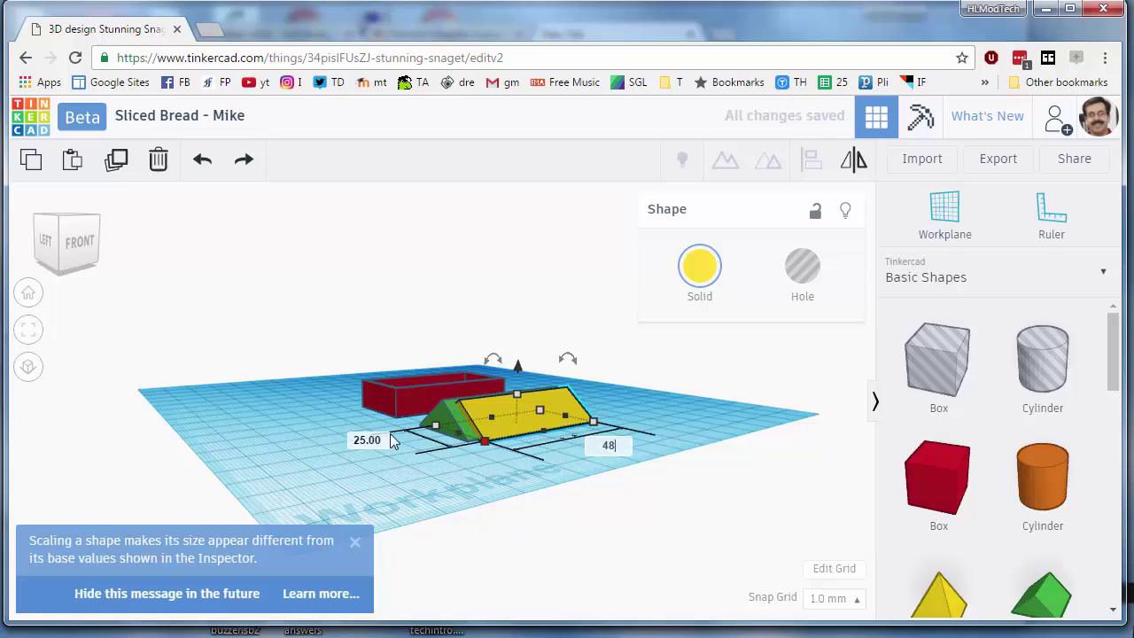
click(373, 441)
text(23)
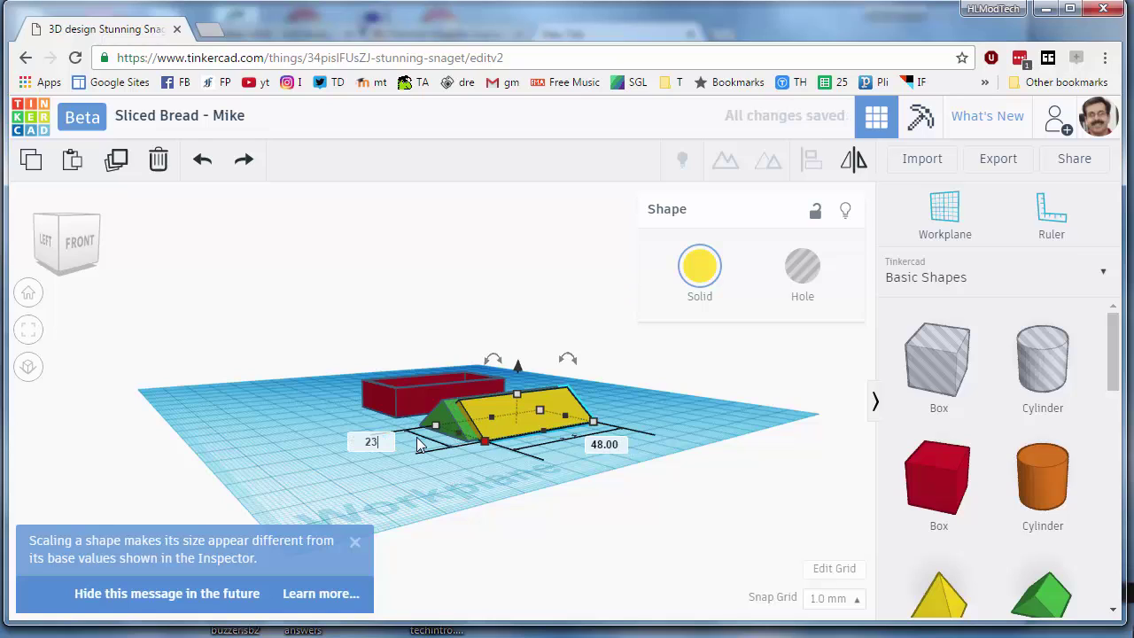
key(Return)
- Turn the yellow roof shape into a hole
right_drag(395, 465, 510, 355)
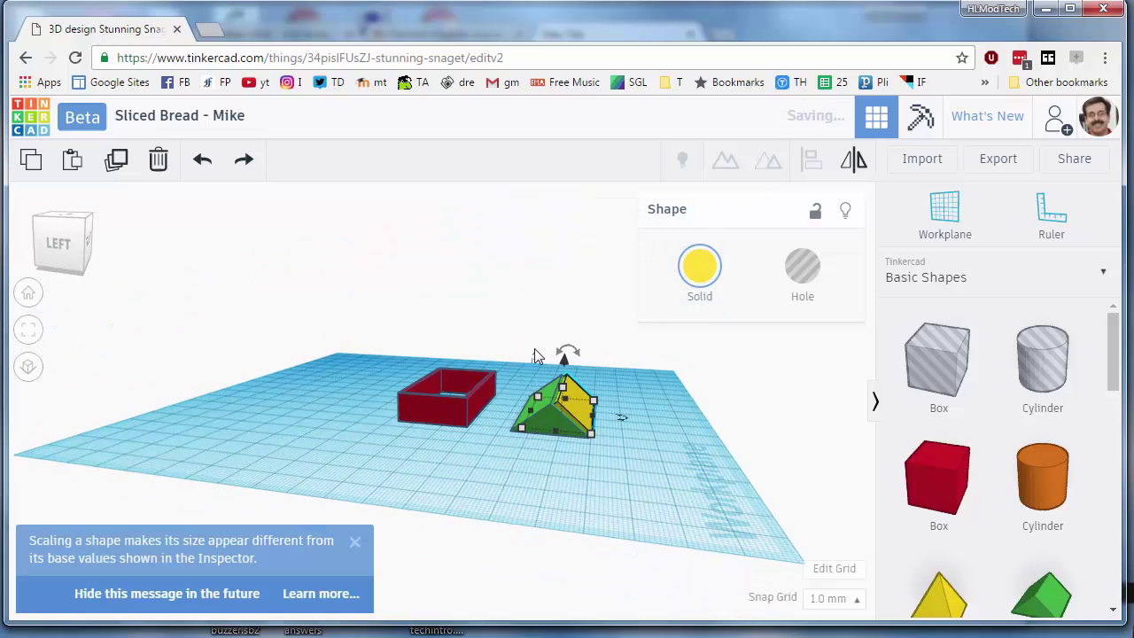
click(607, 399)
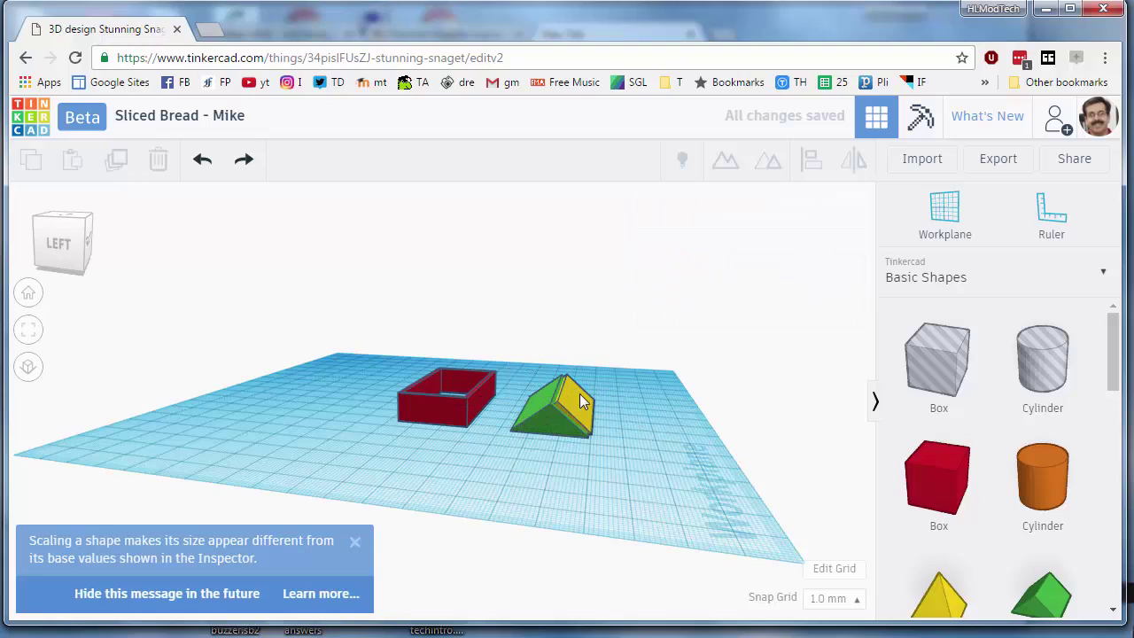
click(580, 391)
click(801, 268)
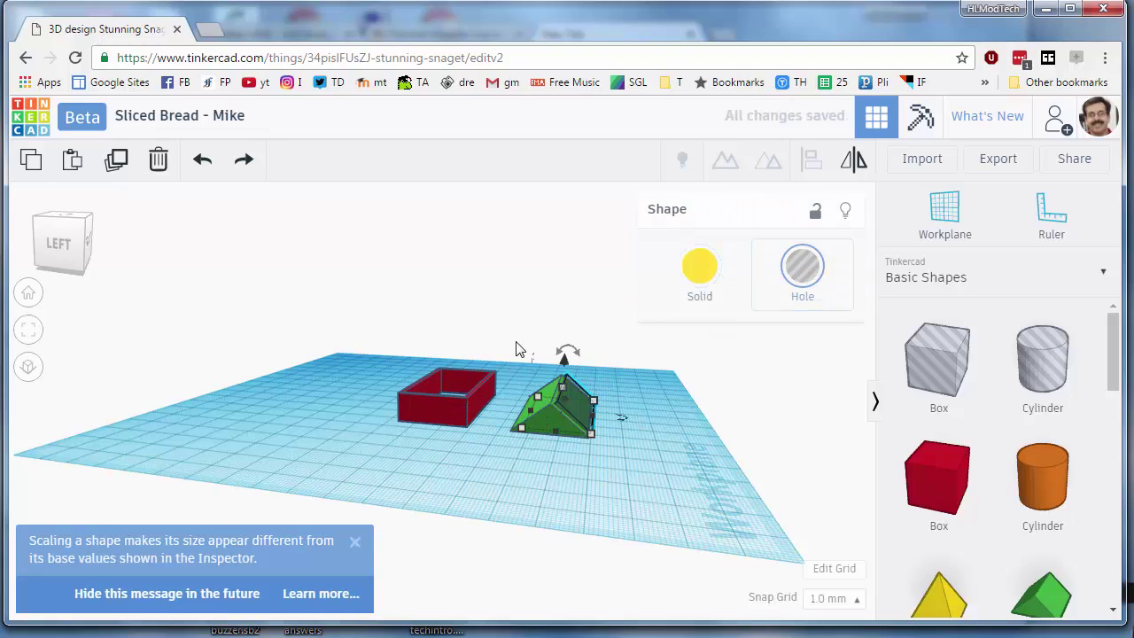
- Align the roof-shaped hole with the green roof, centered along both horizontal directions and flush at the base
shift+click(599, 450)
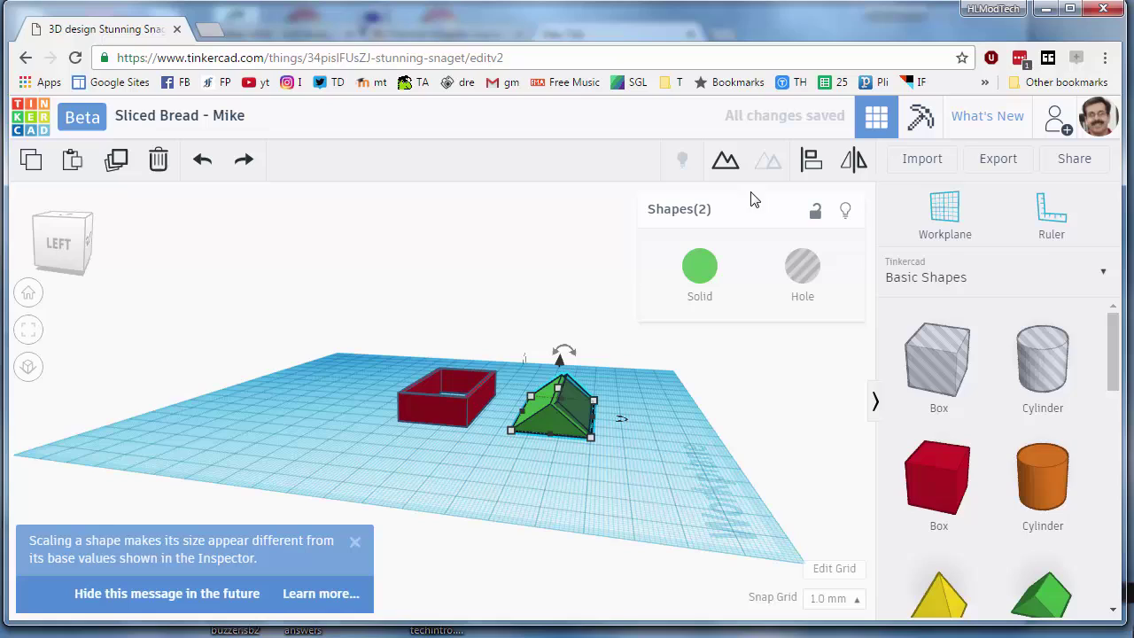
click(810, 160)
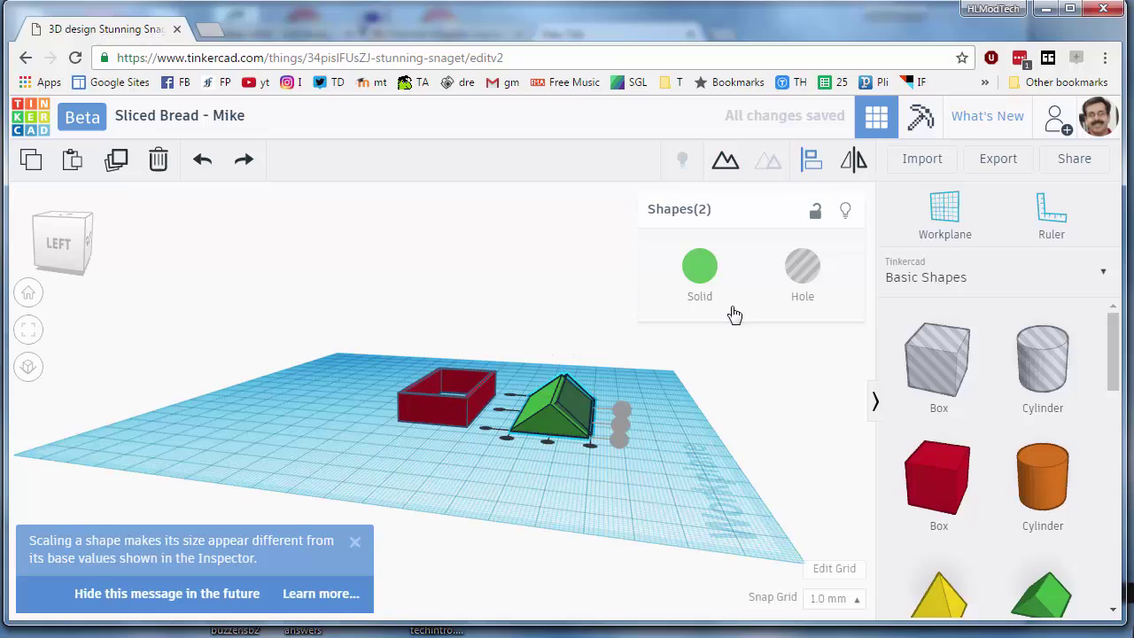
click(548, 445)
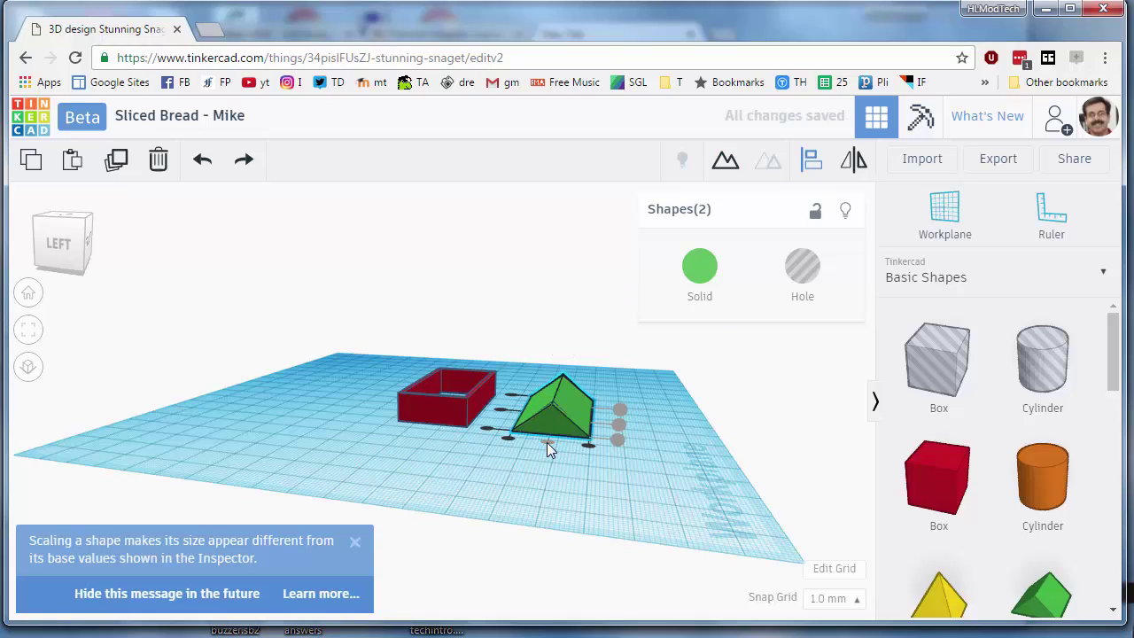
click(500, 416)
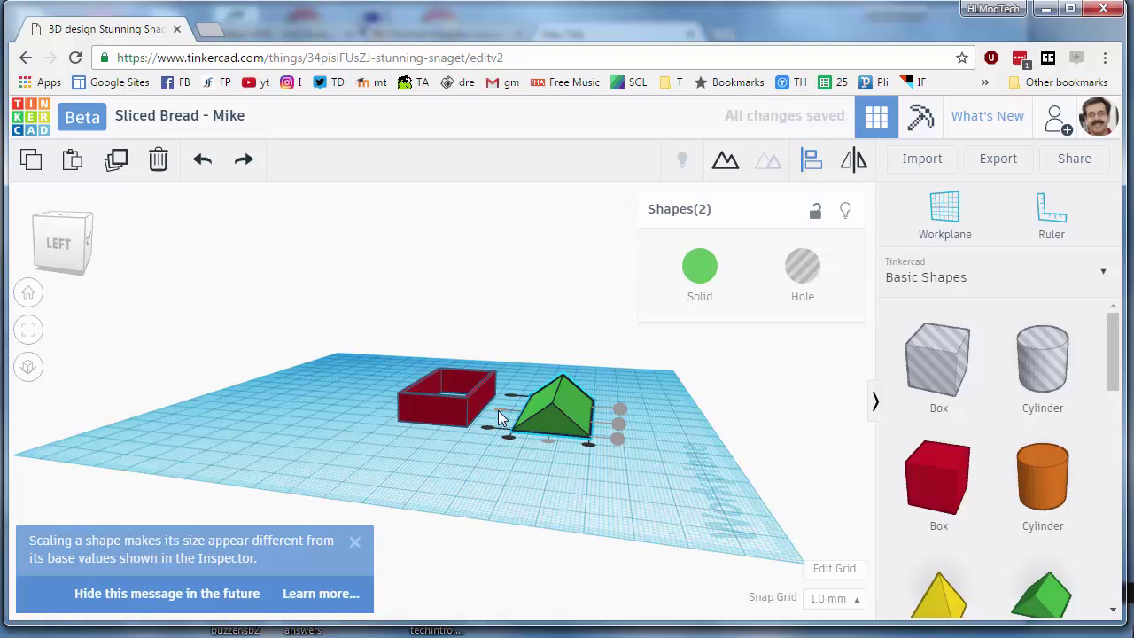
click(617, 440)
- Group the green roof with its roof-shaped hole to hollow it out
right_drag(617, 446, 572, 443)
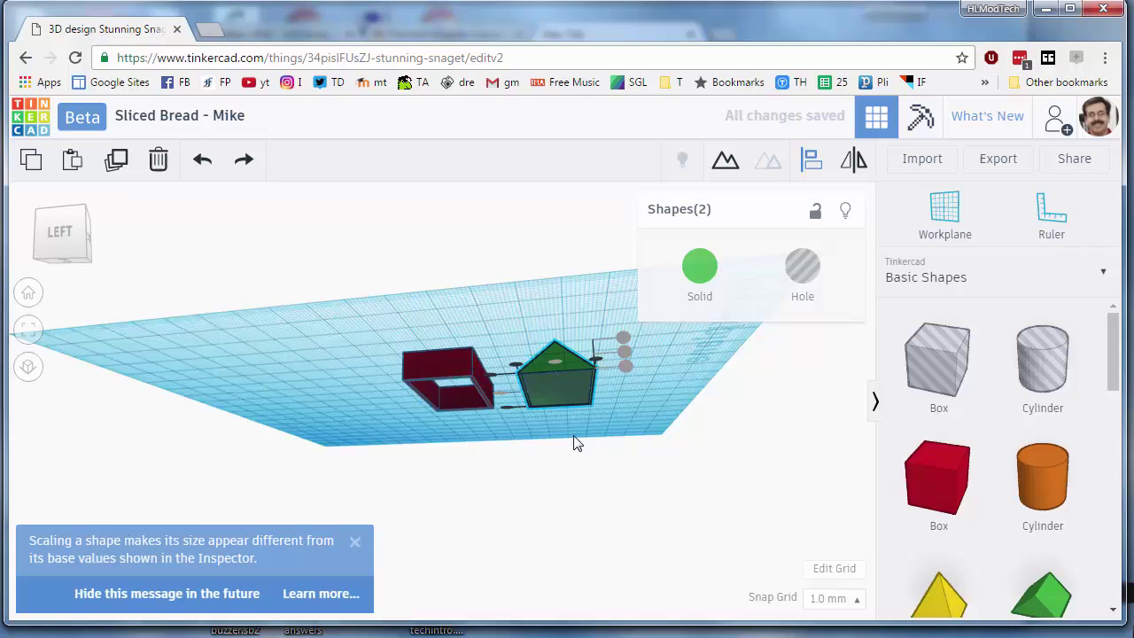
scroll(577, 441, up, 5)
right_drag(642, 427, 741, 427)
click(793, 408)
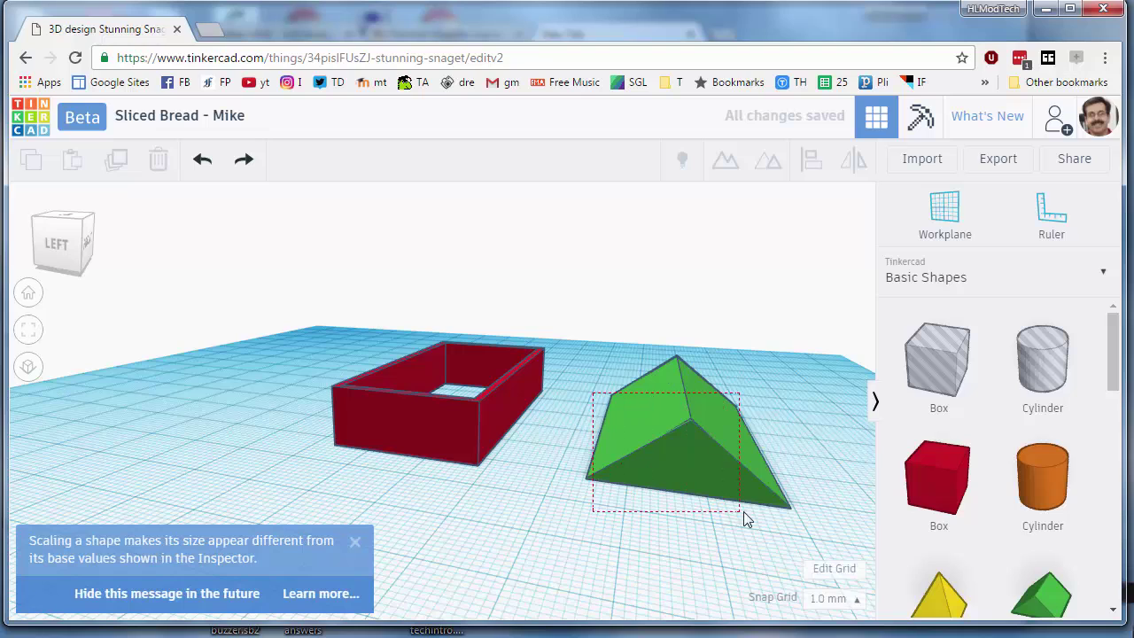
drag(765, 524, 761, 505)
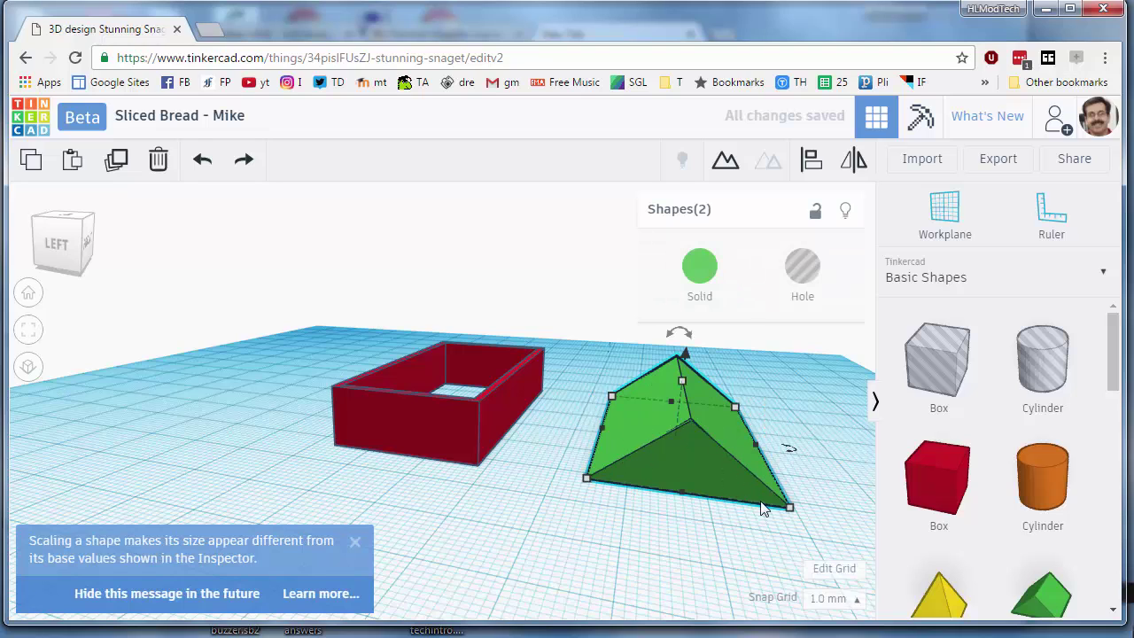
click(728, 174)
- Center the hollow green roof and the red box on each other across their depth so the roof sits in the frame
right_drag(640, 529, 654, 439)
right_drag(599, 341, 646, 317)
click(594, 437)
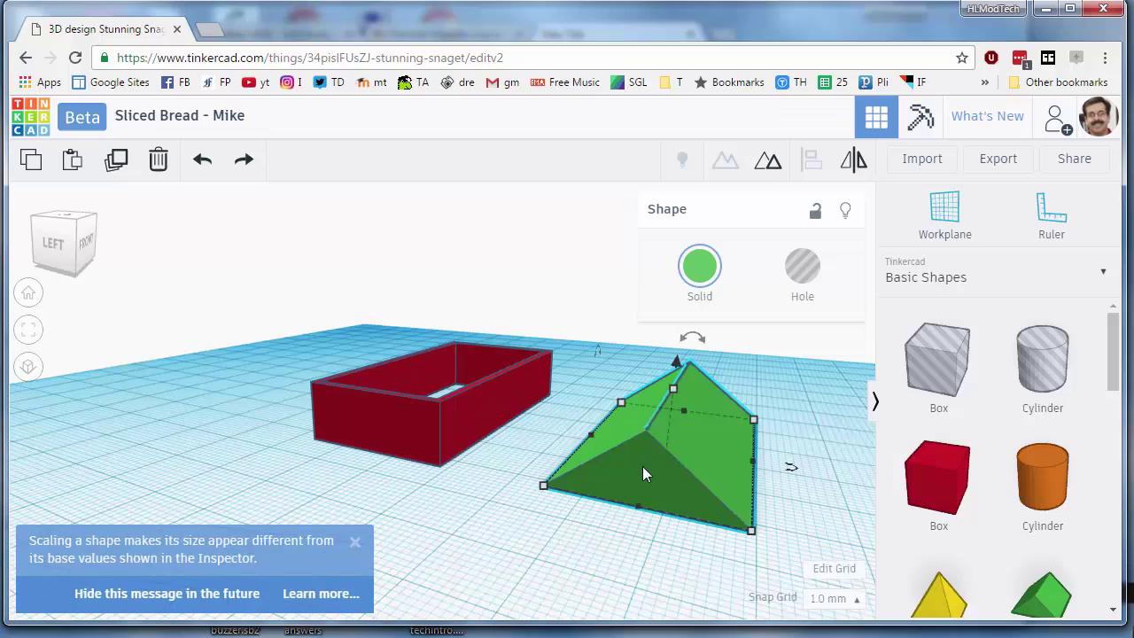
right_drag(581, 535, 636, 535)
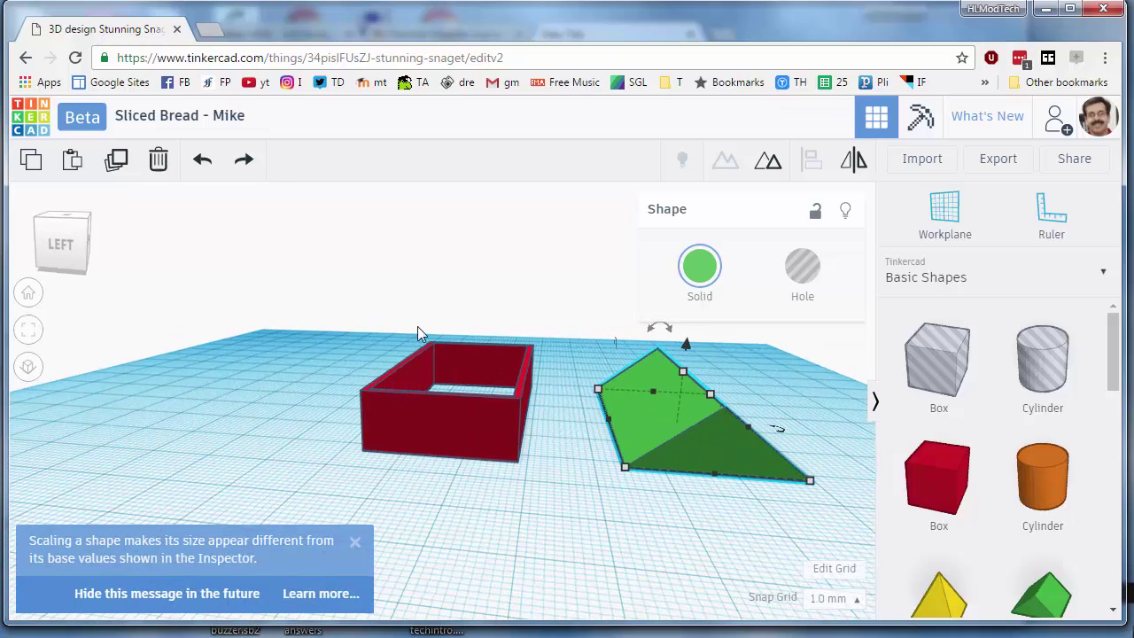
drag(517, 409, 734, 488)
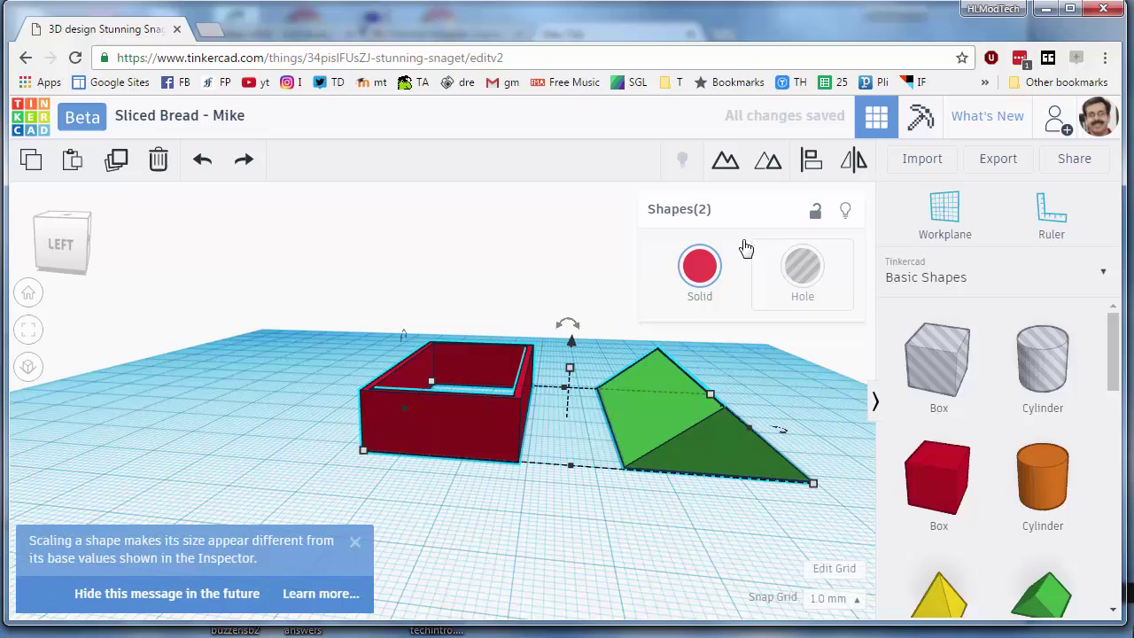
click(811, 163)
click(571, 478)
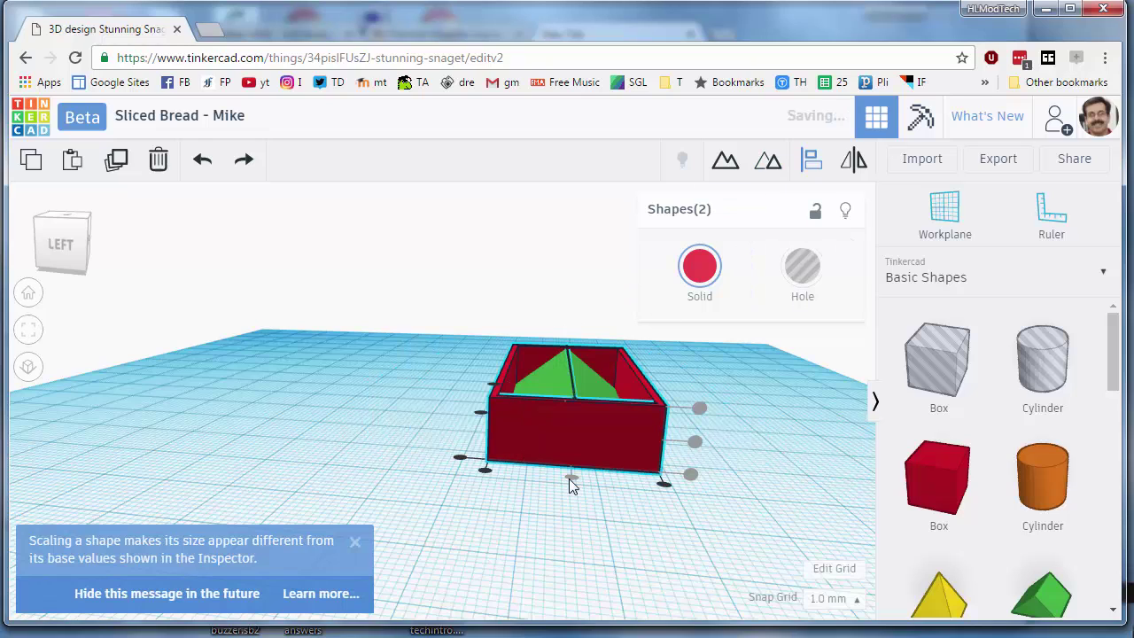
click(473, 390)
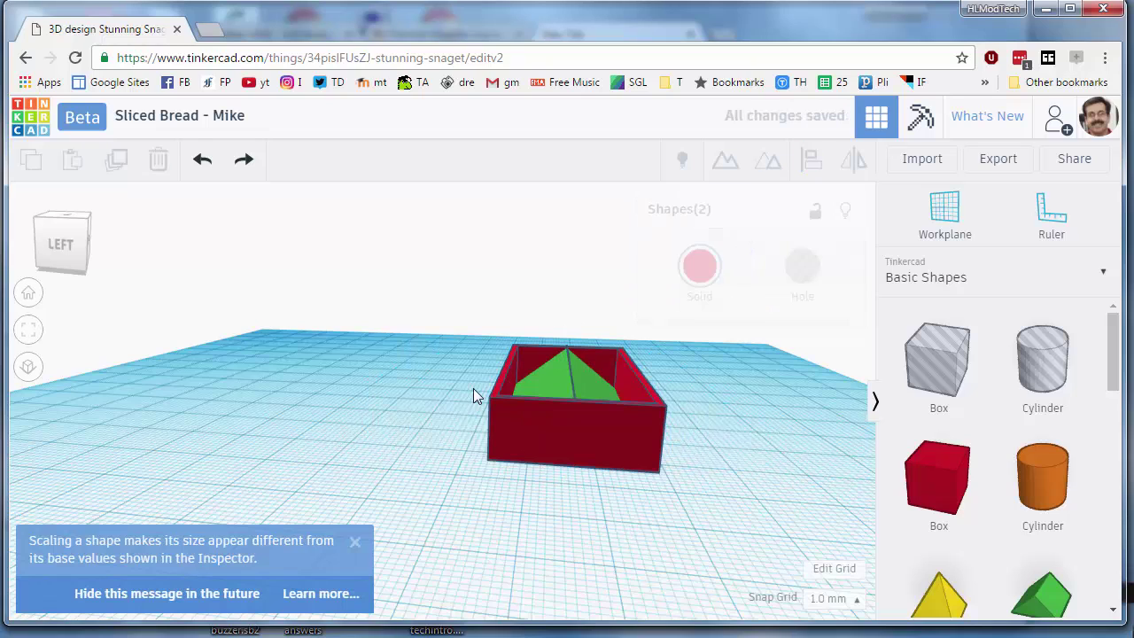
- Raise the hollow green roof until it sits on top of the red box frame
click(568, 371)
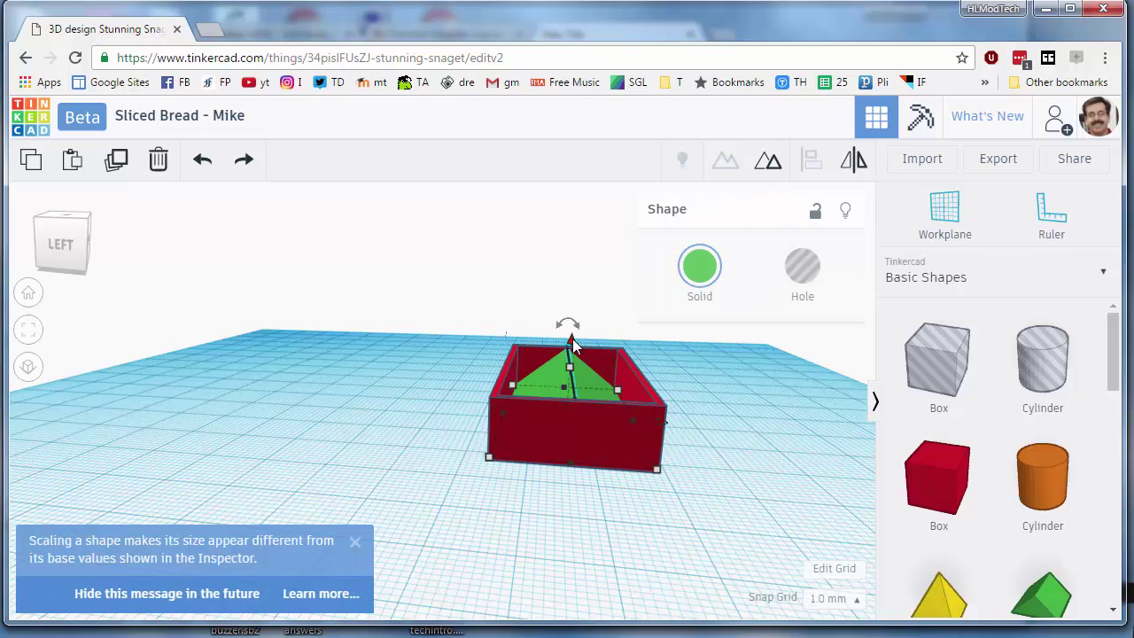
drag(572, 341, 578, 295)
right_drag(555, 523, 519, 526)
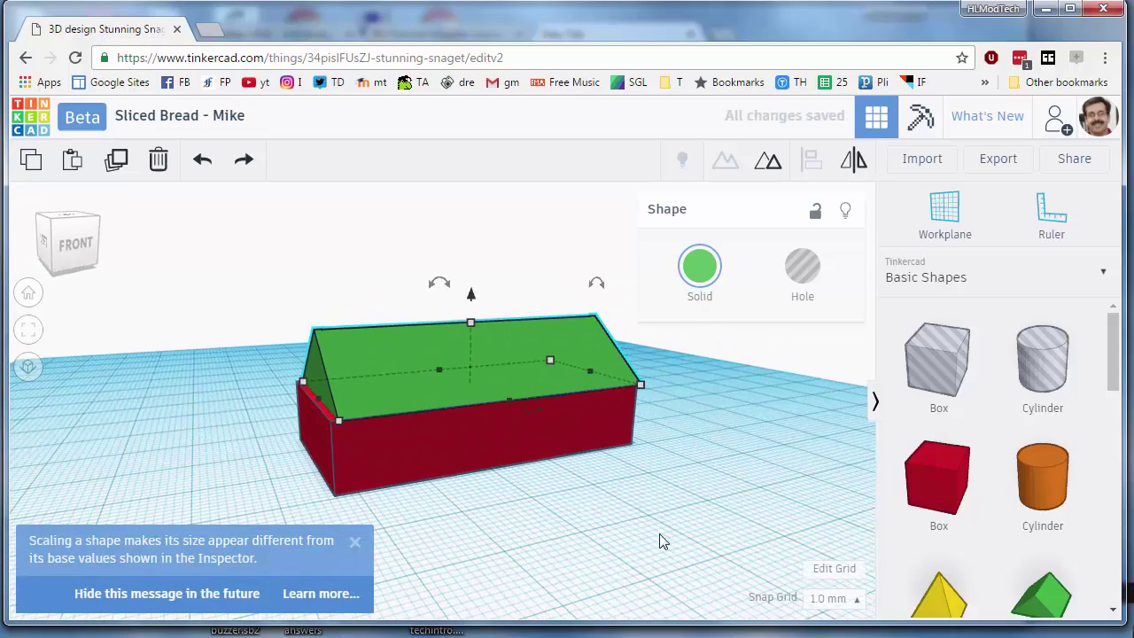
- Select the green roof and the red box and center them on each other along their length
right_drag(661, 539, 182, 354)
drag(382, 475, 386, 473)
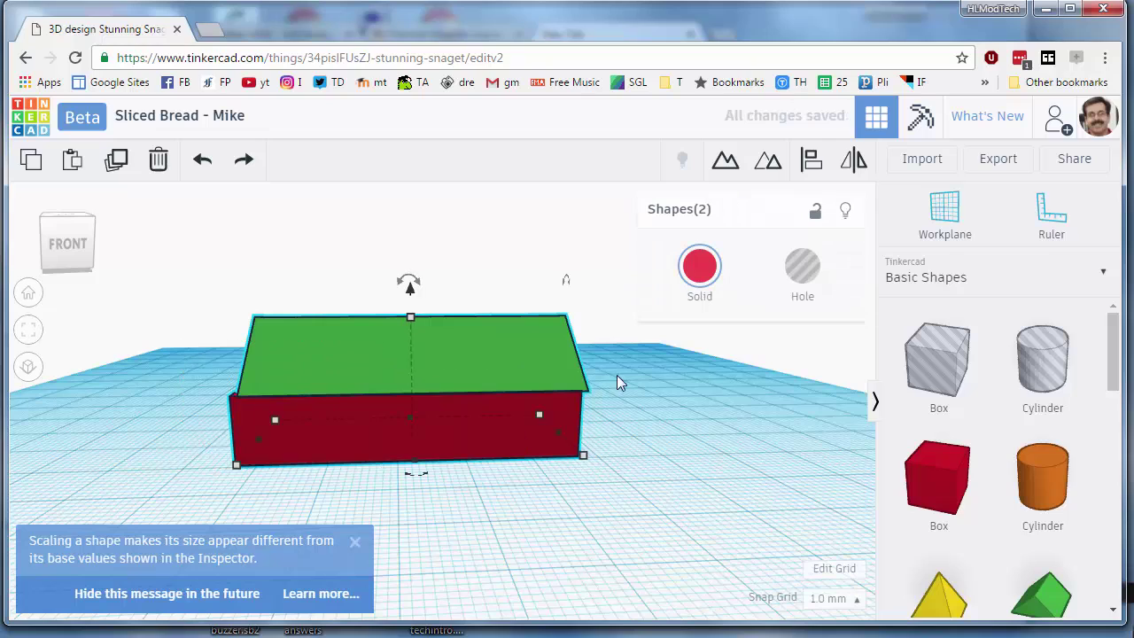
click(813, 169)
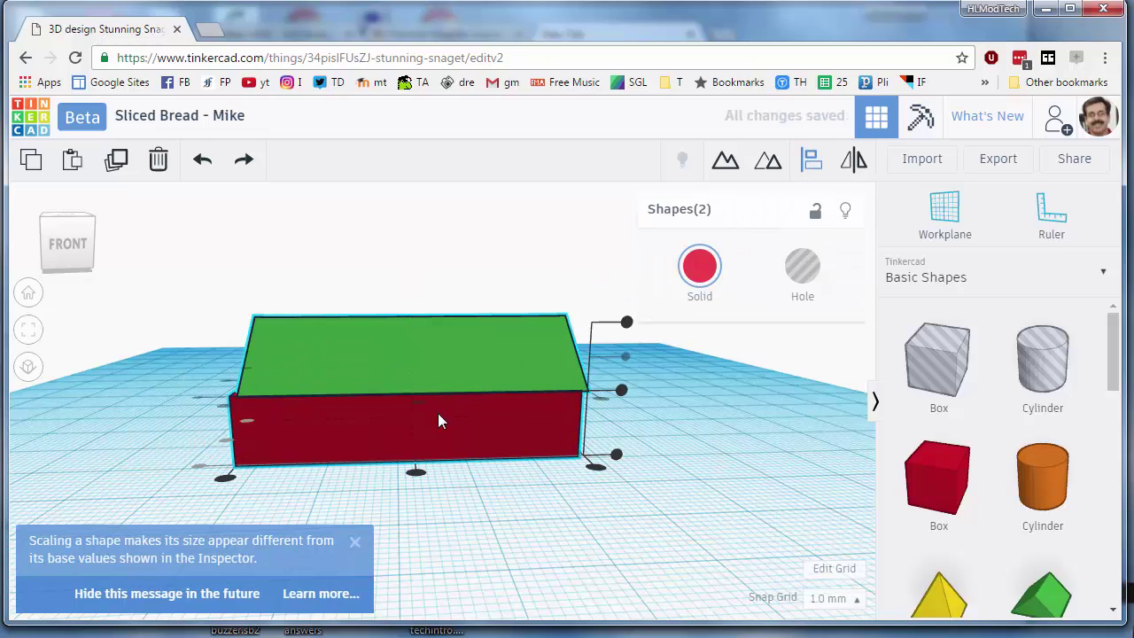
click(414, 471)
- Place a purple cone on its side on the workplane beside the flat box-shaped hole
right_drag(125, 425, 628, 522)
click(695, 487)
right_drag(695, 494, 508, 495)
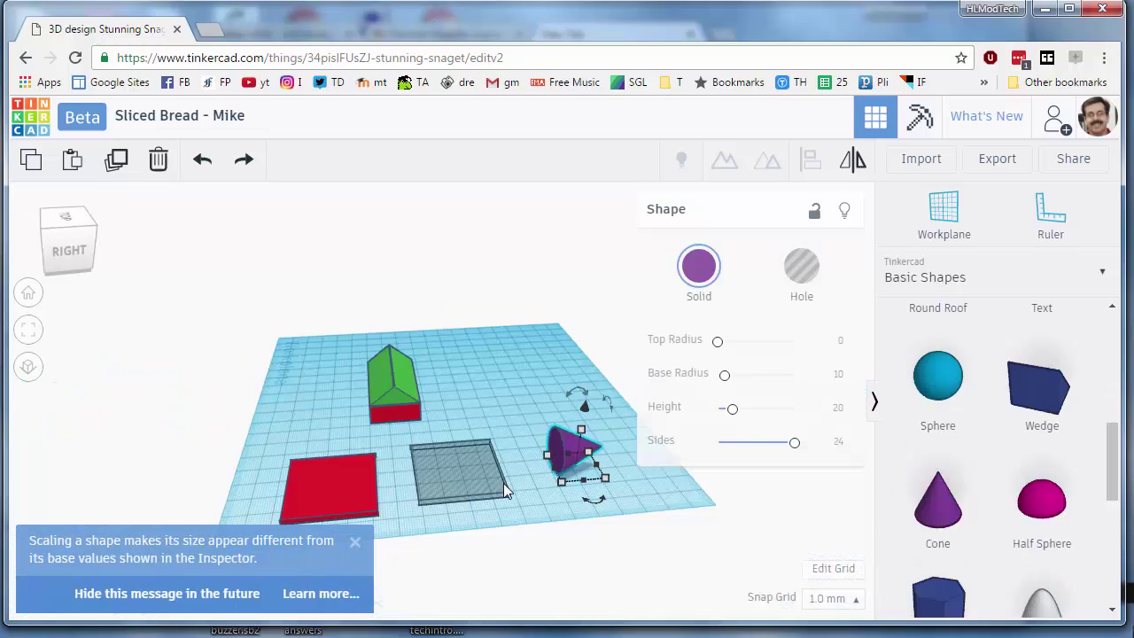
right_drag(483, 505, 565, 491)
scroll(562, 491, up, 4)
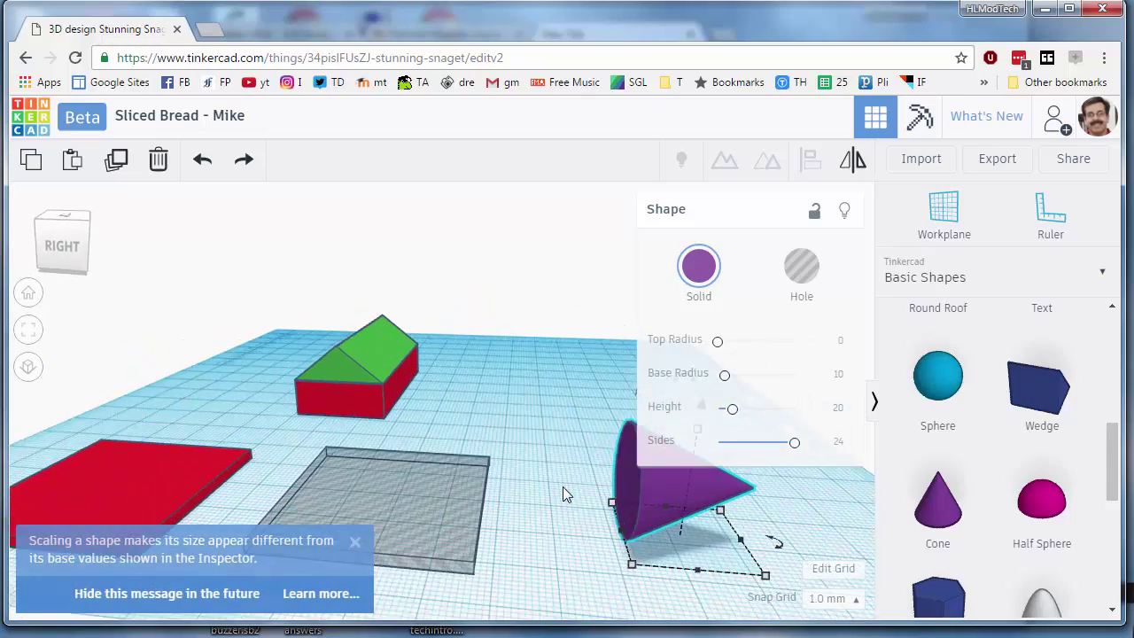
scroll(601, 494, down, 5)
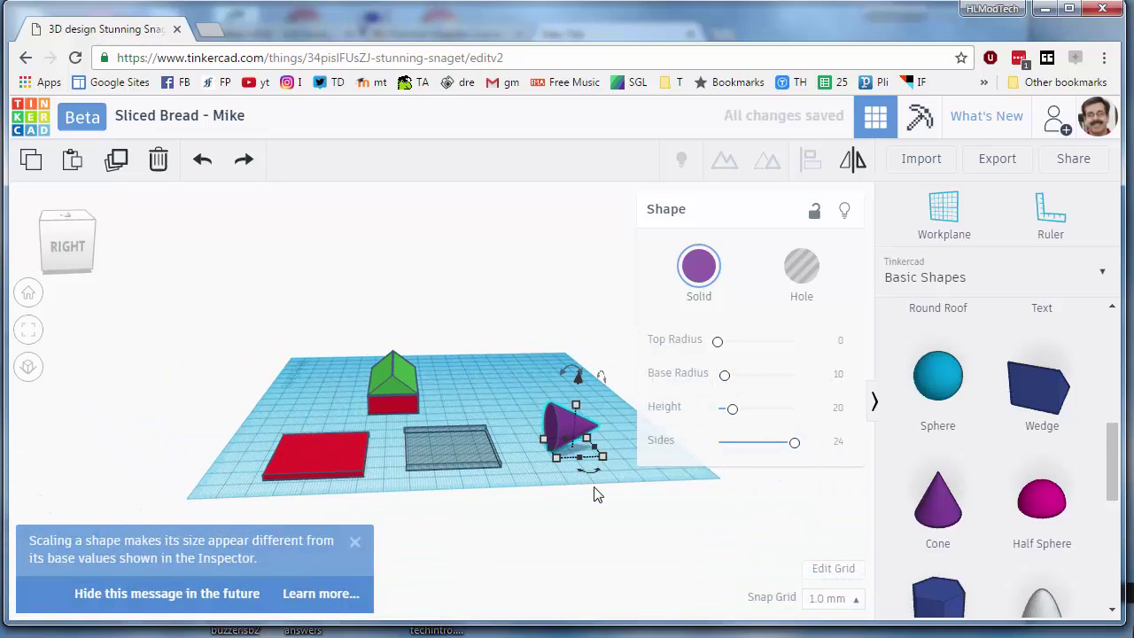
- Duplicate the purple cone as a slightly offset hole and group both cones to hollow out the solid one
right_drag(597, 494, 428, 516)
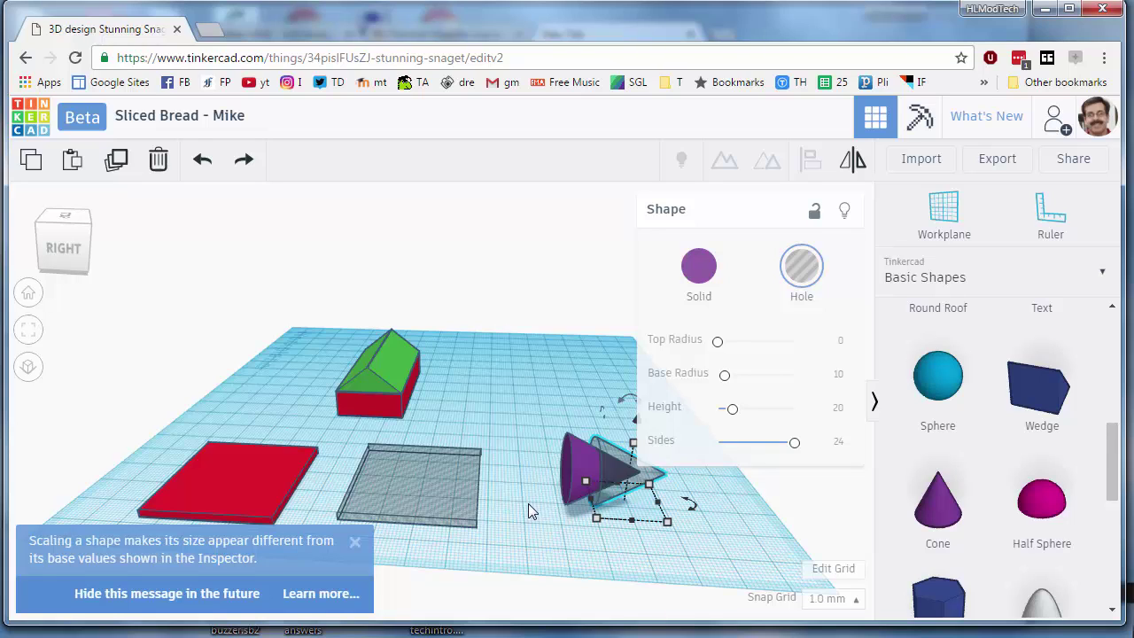
scroll(528, 504, up, 3)
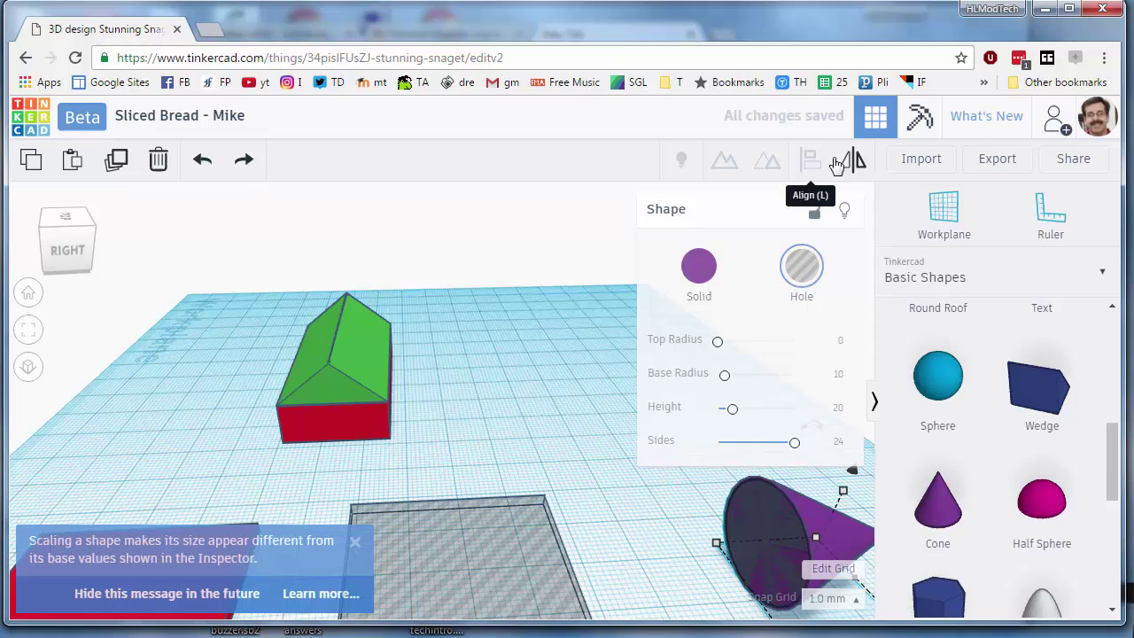
drag(688, 500, 707, 529)
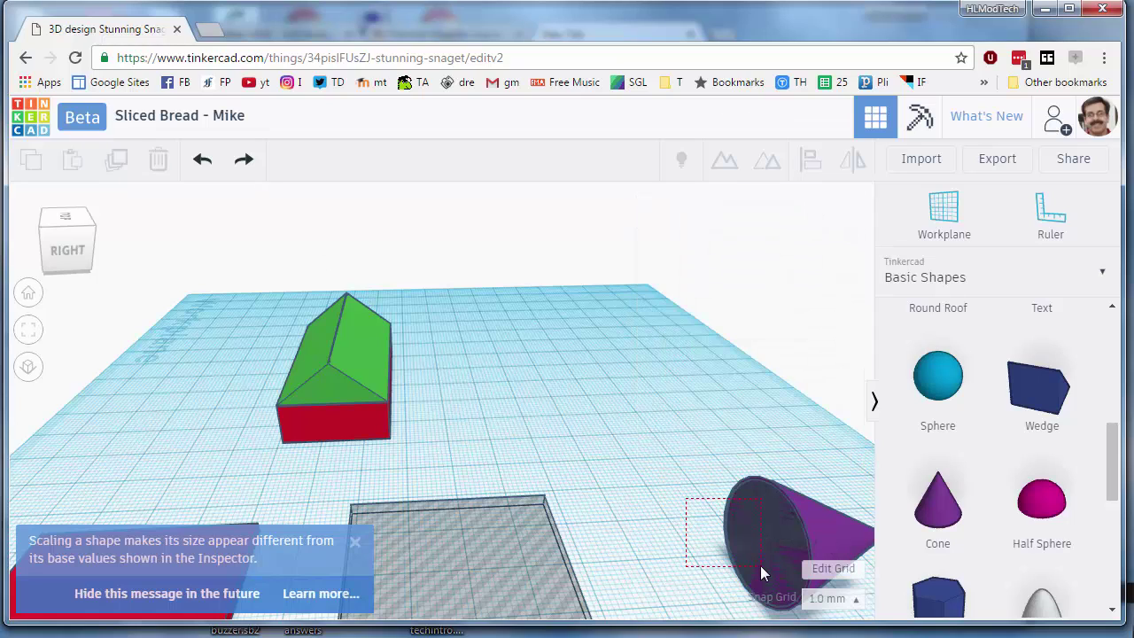
drag(761, 566, 762, 567)
click(725, 158)
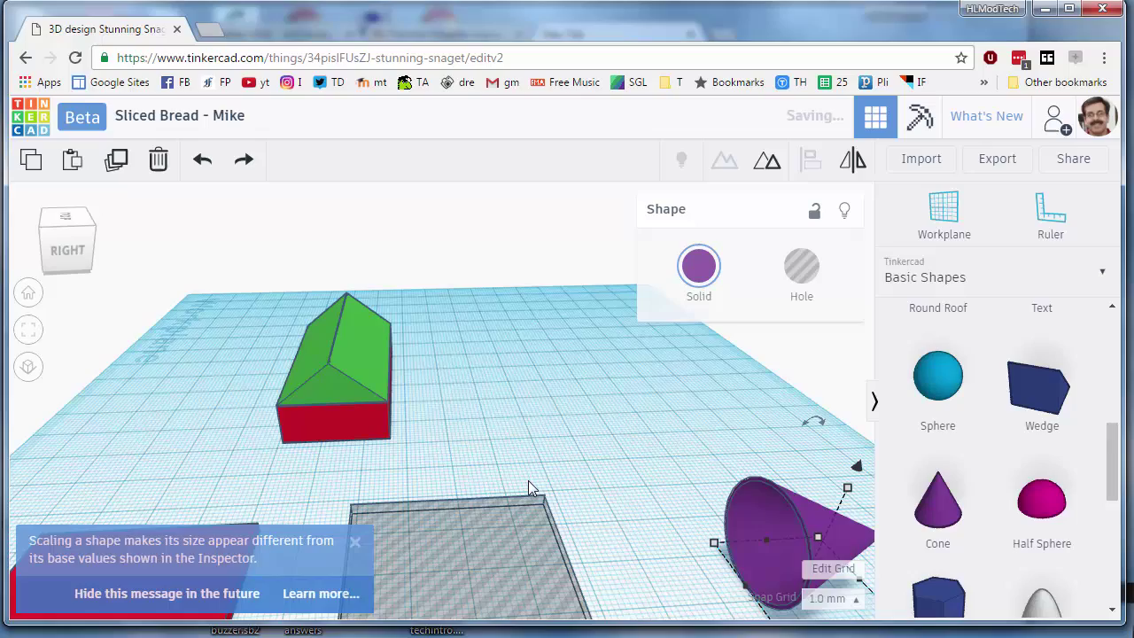
- Position the hollow cone over the box-shaped hole and group them to cut away the cone's lower part
right_drag(529, 476, 693, 454)
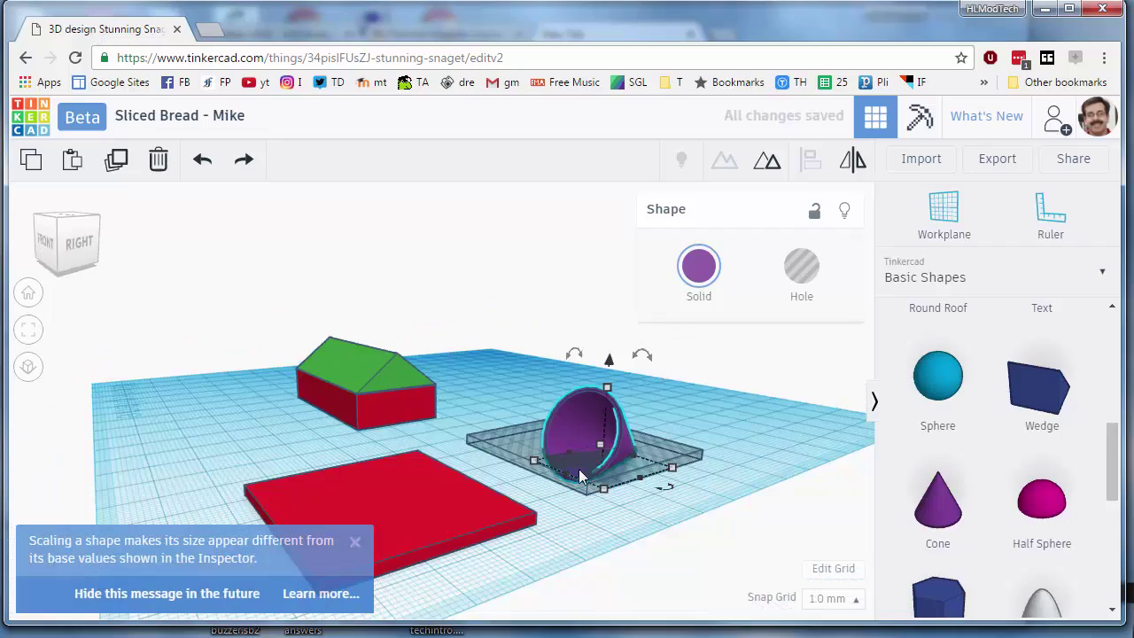
right_drag(502, 437, 683, 438)
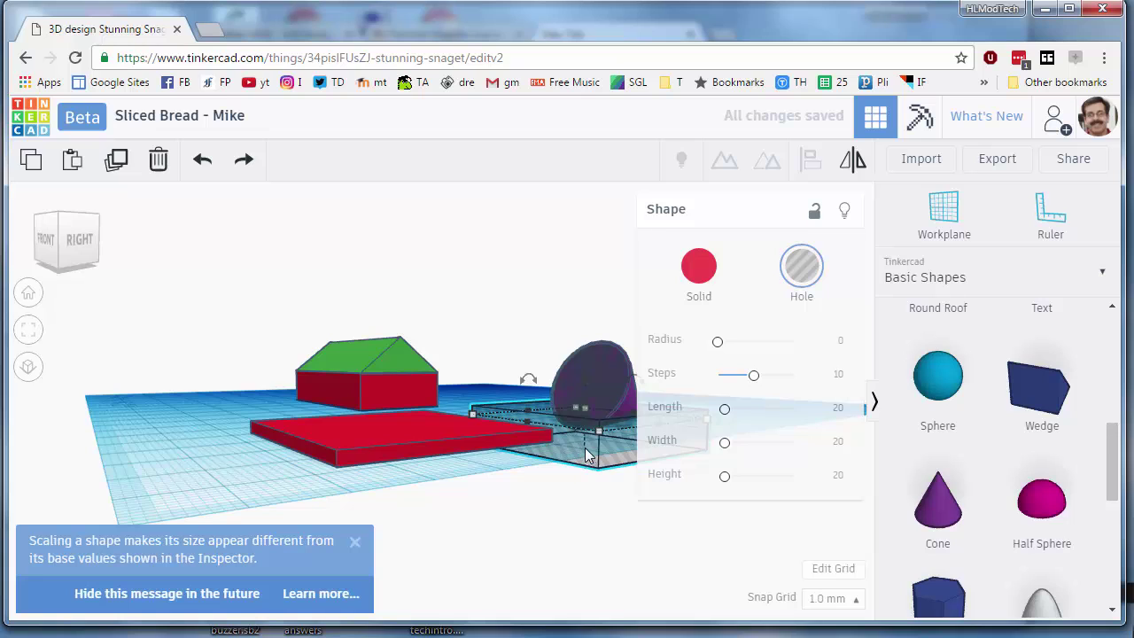
right_drag(585, 455, 484, 348)
drag(477, 357, 549, 490)
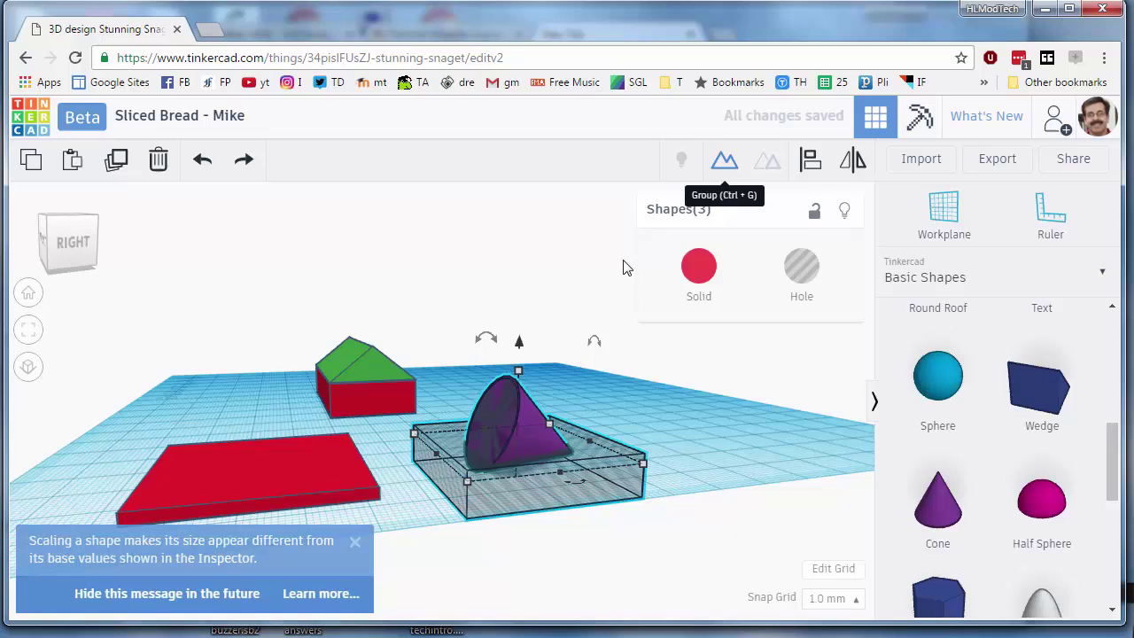
click(726, 160)
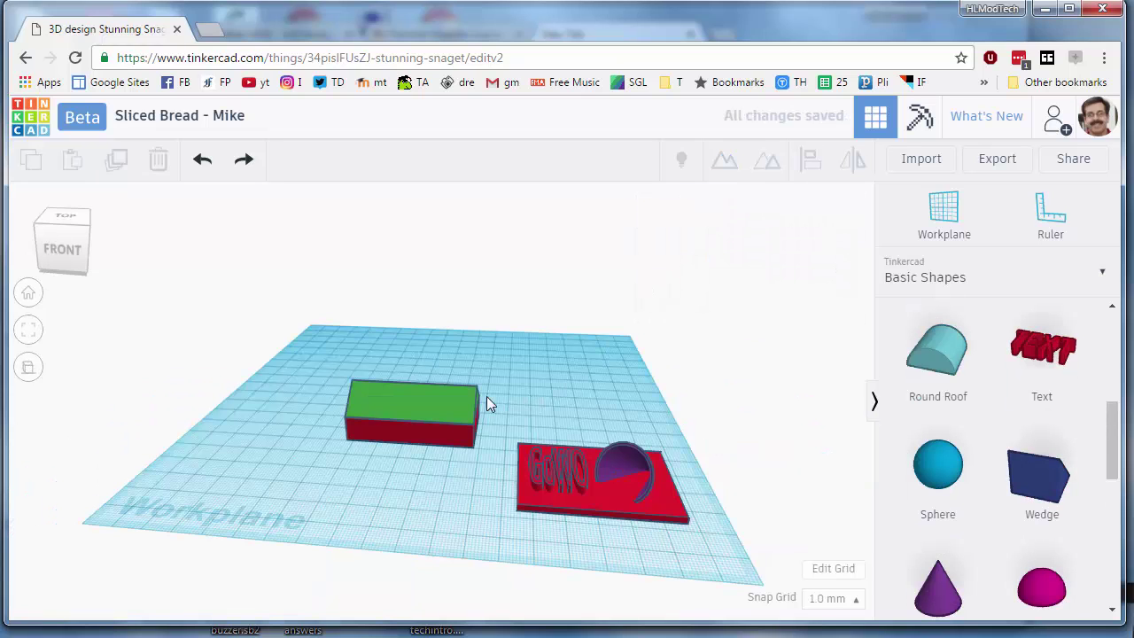
right_drag(486, 398, 663, 480)
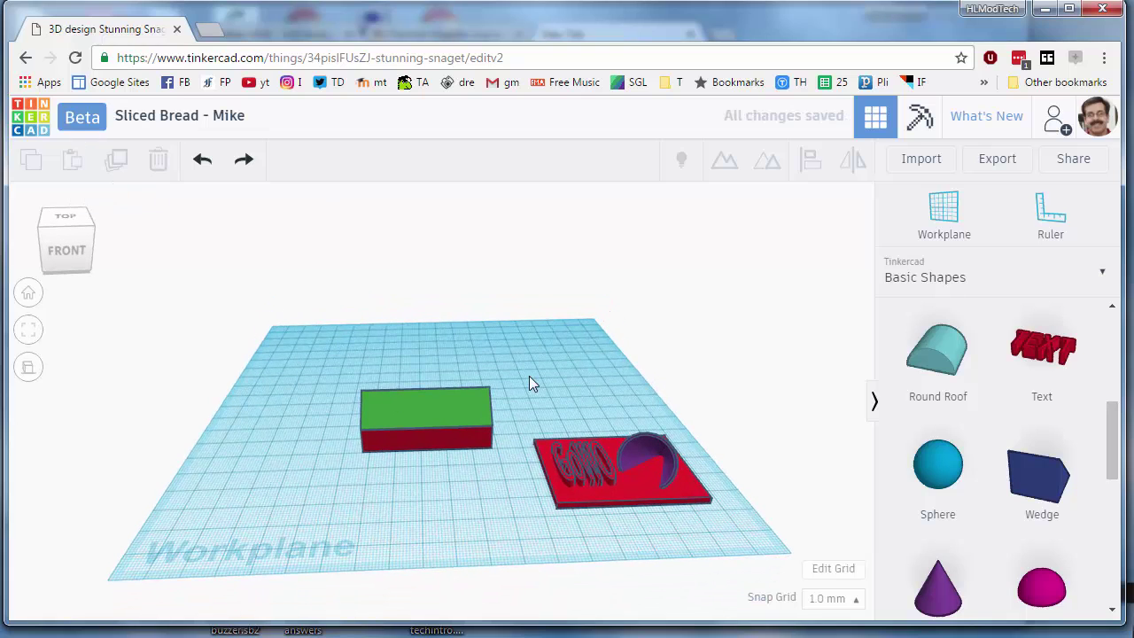
right_drag(517, 400, 473, 438)
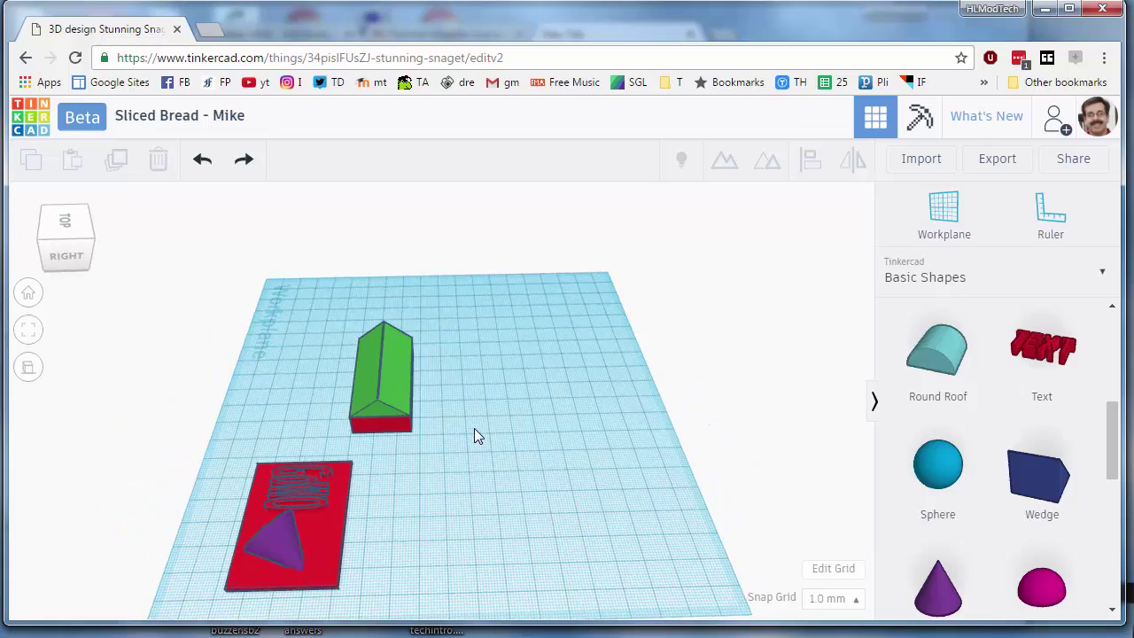